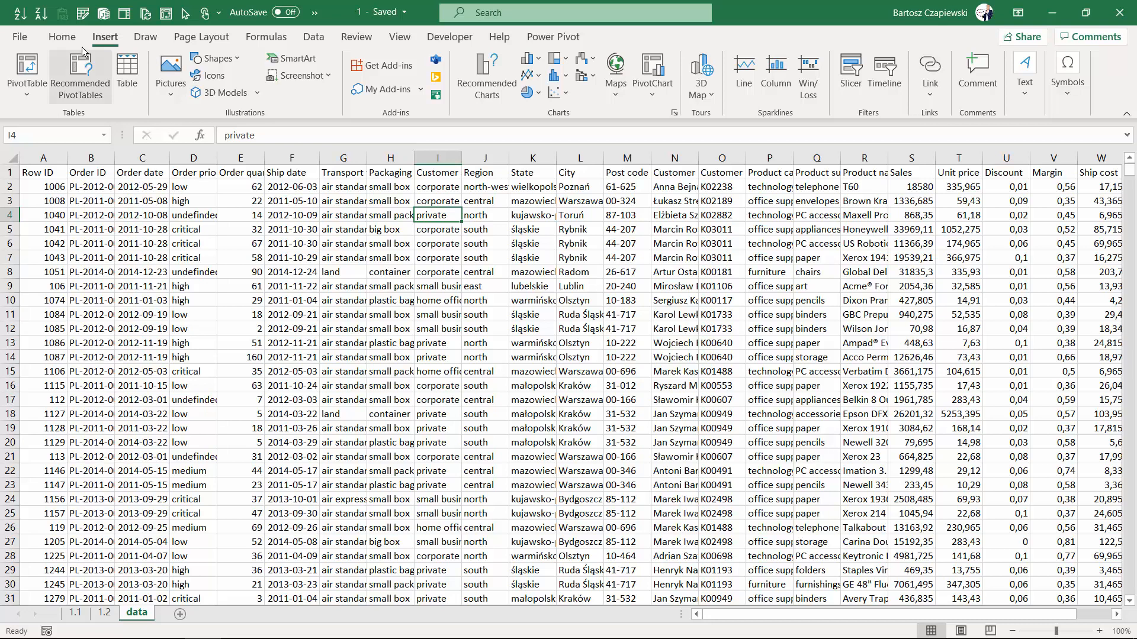
{"action": "left_click", "coordinate": [27, 66]}
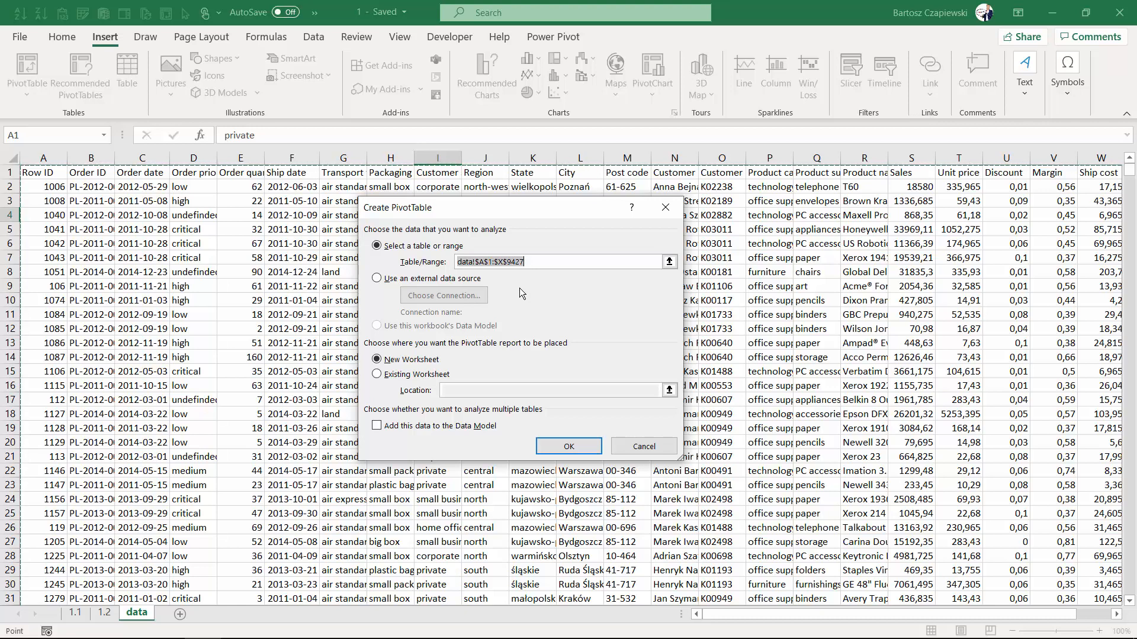
{"action": "left_click", "coordinate": [640, 448]}
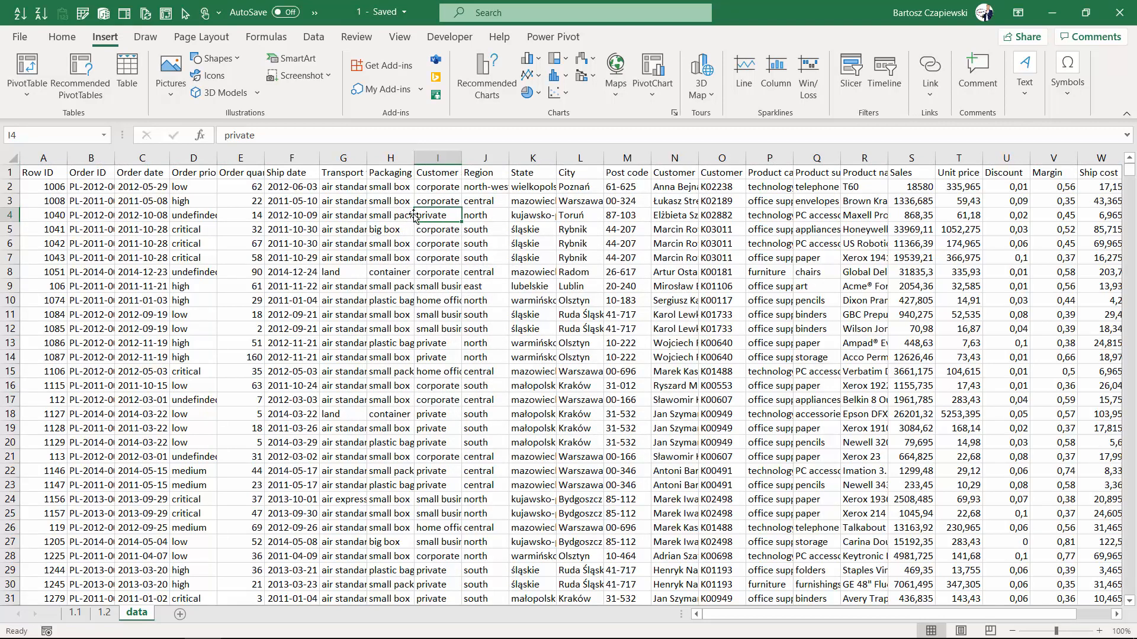
{"action": "left_click_drag", "start_coordinate": [46, 173], "coordinate": [830, 494]}
{"action": "left_click", "coordinate": [390, 259]}
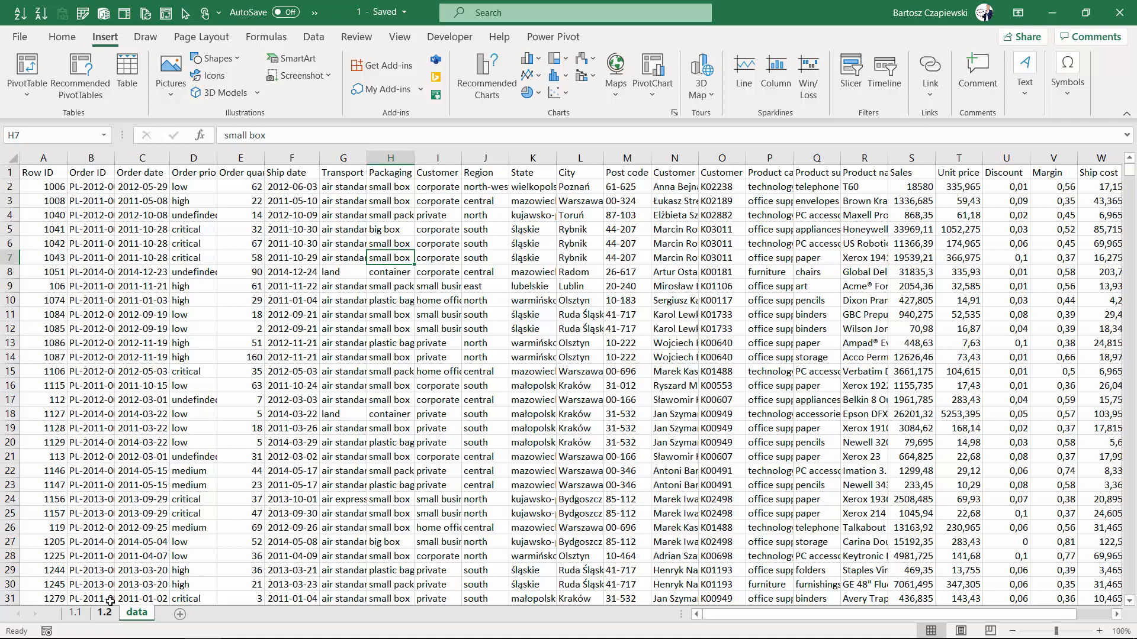
- Delete the data worksheet from the workbook and confirm its permanent removal
{"action": "right_click", "coordinate": [144, 618]}
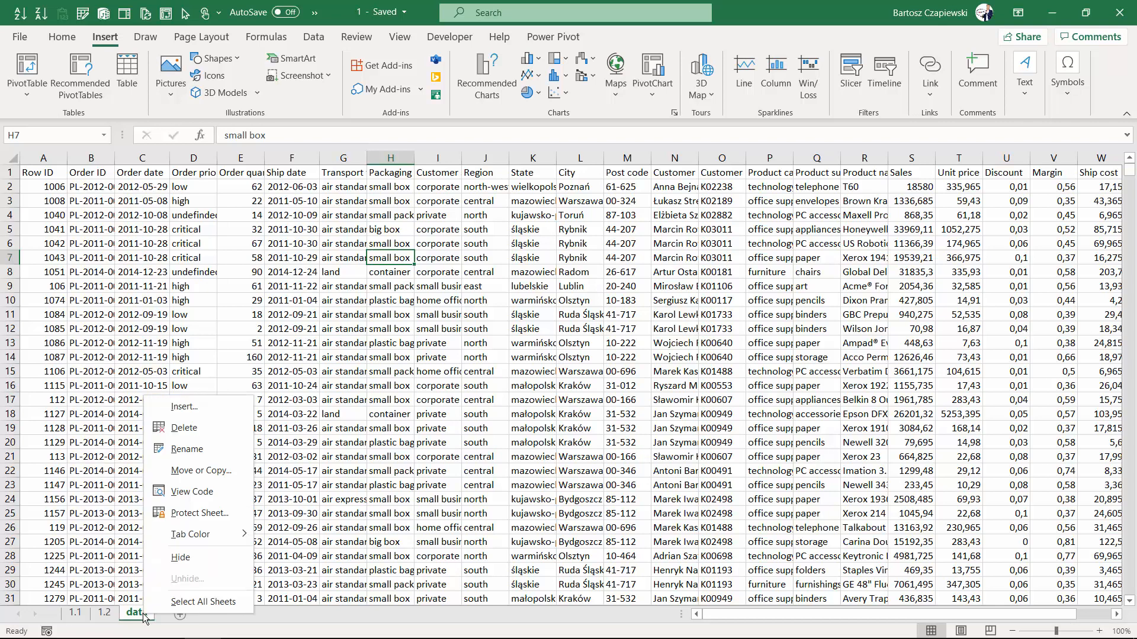
{"action": "left_click", "coordinate": [188, 428]}
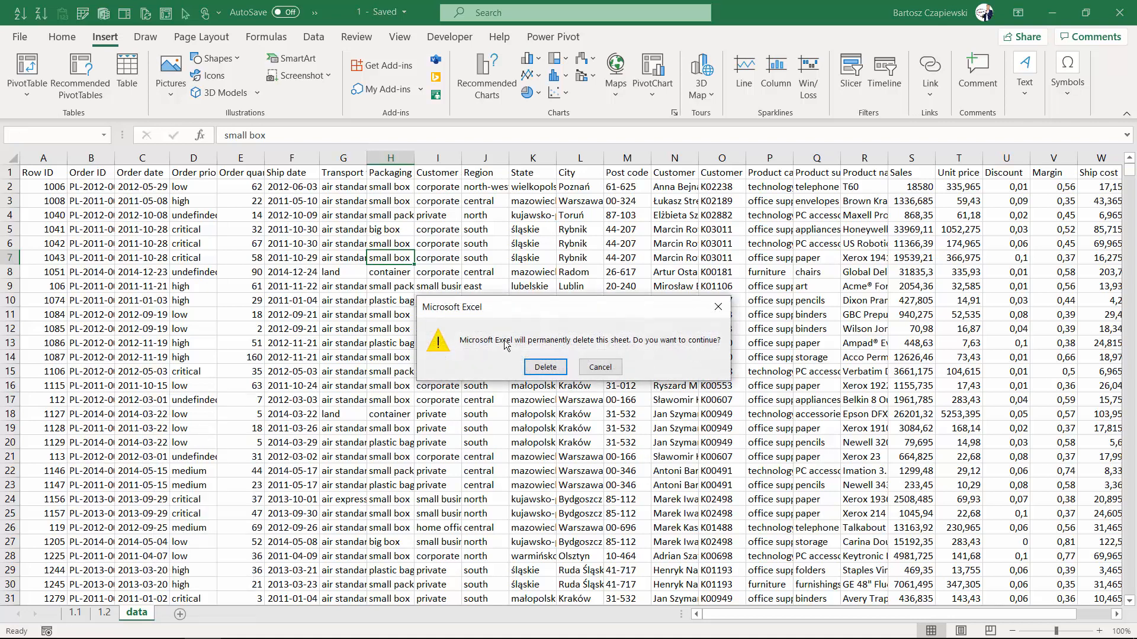
{"action": "left_click", "coordinate": [542, 365]}
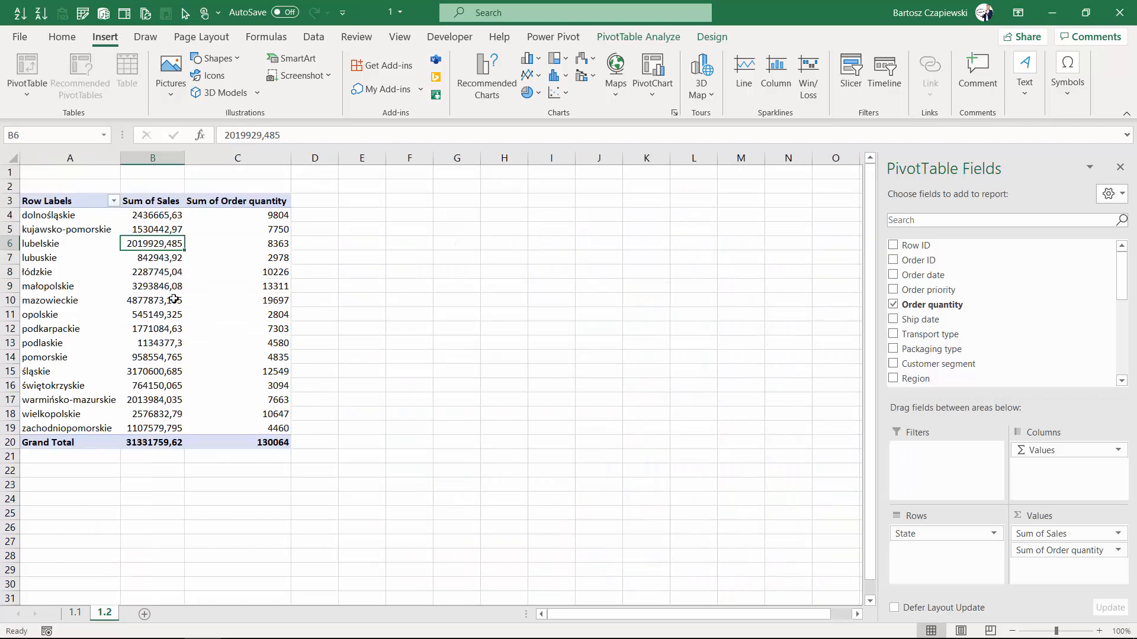
- Add Transport type as a report filter to the PivotTable on sheet 1.2 and filter it to land
{"action": "mouse_move", "coordinate": [147, 246]}
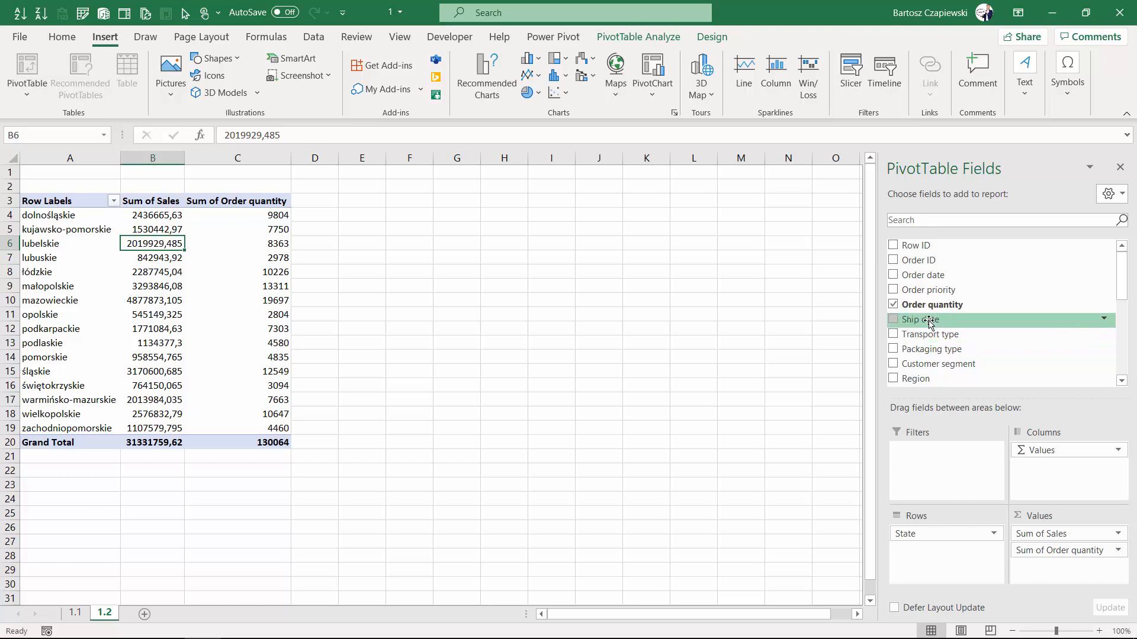
{"action": "left_click_drag", "start_coordinate": [942, 335], "coordinate": [946, 453]}
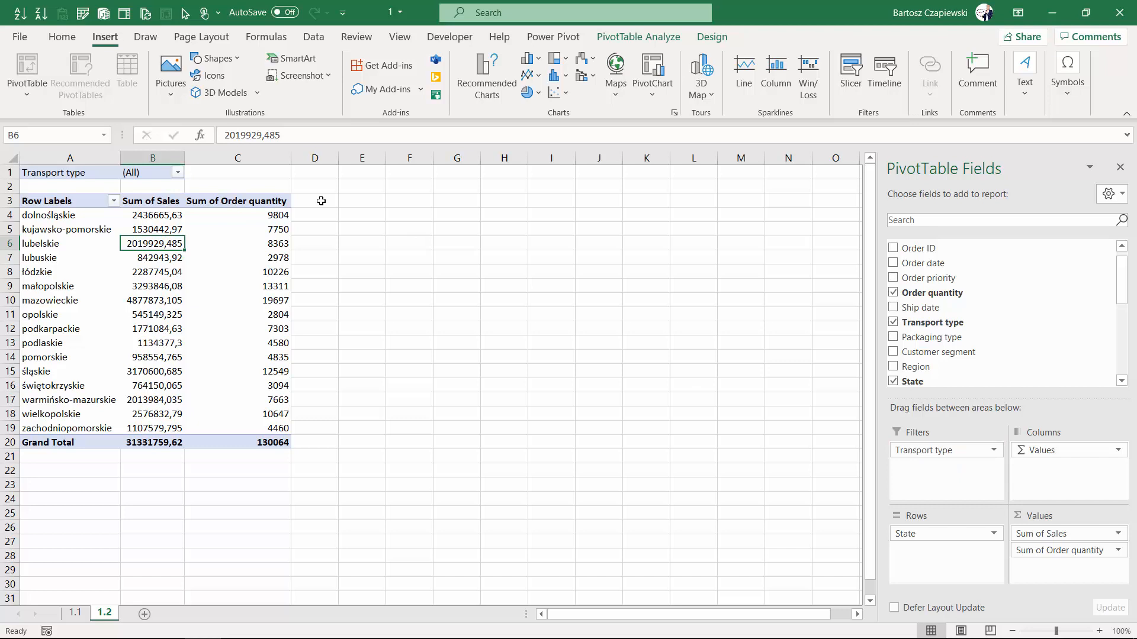
{"action": "left_click", "coordinate": [178, 172]}
{"action": "left_click", "coordinate": [33, 245]}
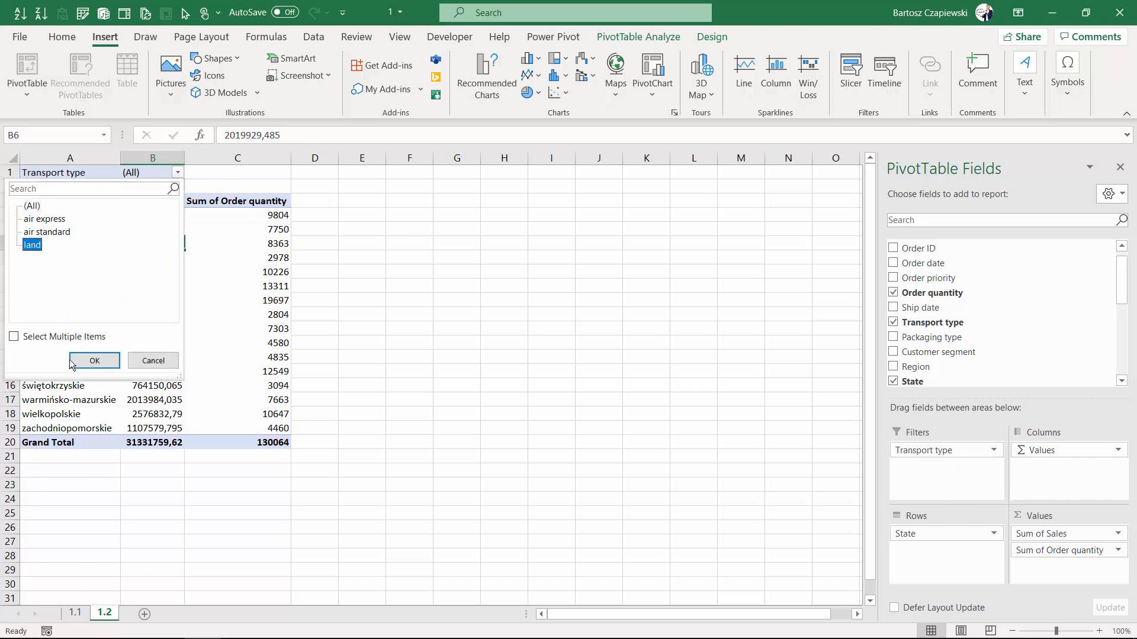
{"action": "left_click", "coordinate": [90, 363]}
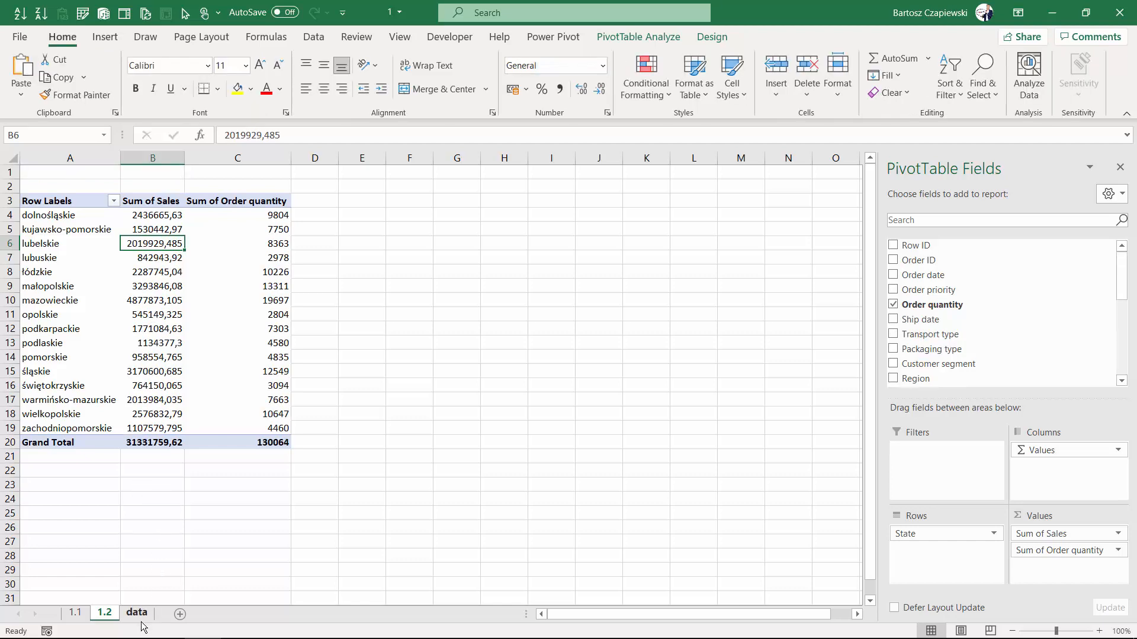
- Create a PivotTable on a new worksheet from the full table on the data sheet
{"action": "left_click", "coordinate": [137, 613]}
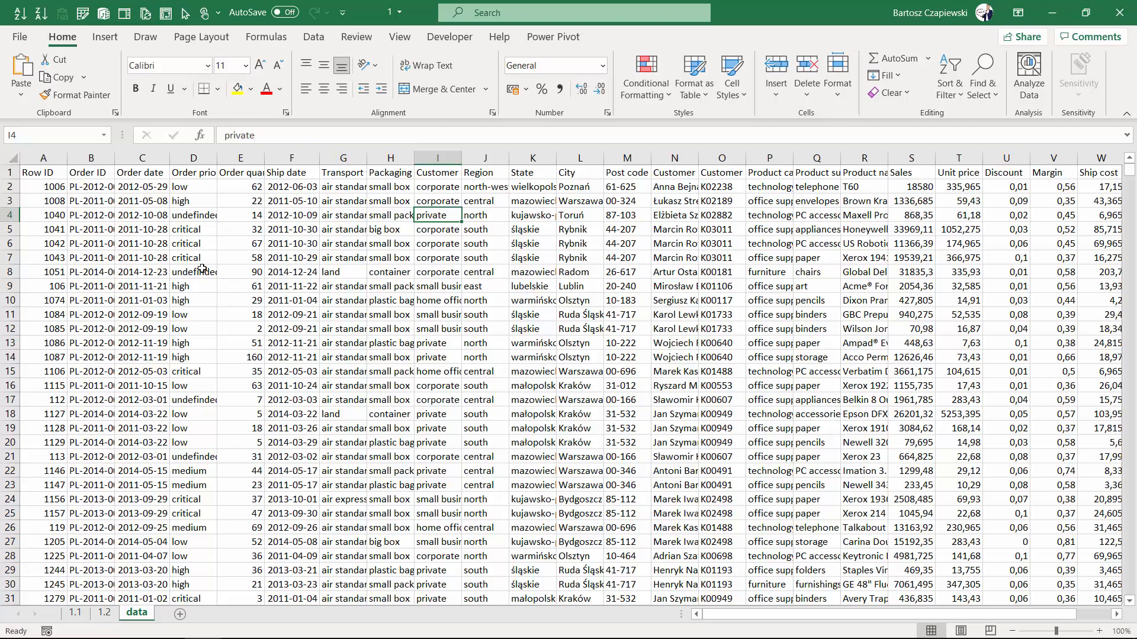
{"action": "left_click", "coordinate": [105, 37]}
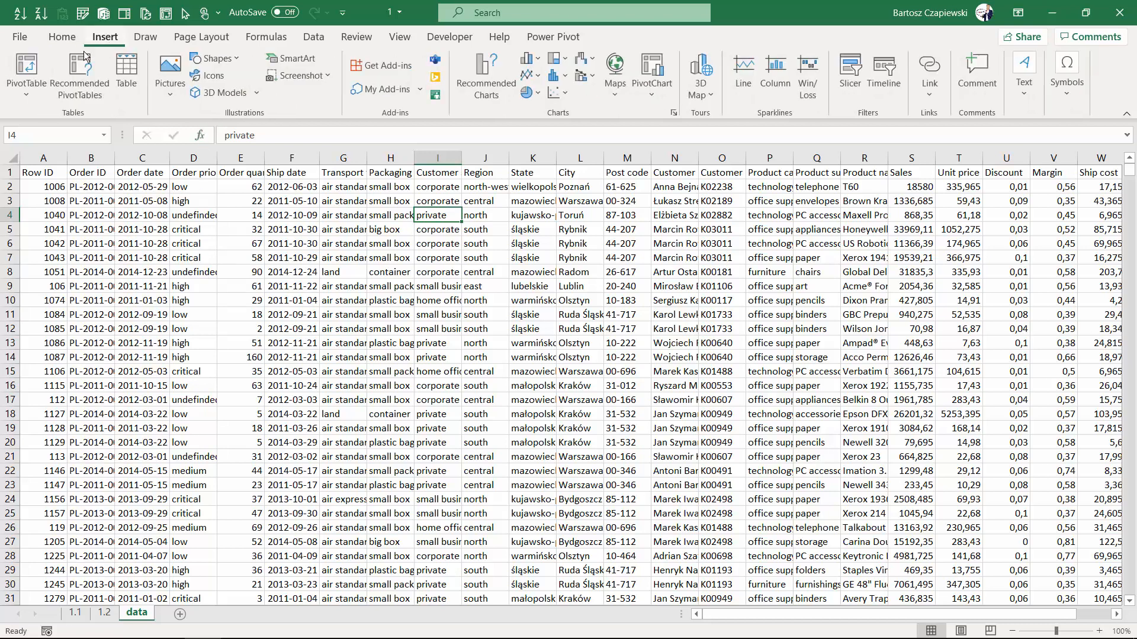
{"action": "left_click", "coordinate": [27, 70]}
{"action": "left_click", "coordinate": [577, 453]}
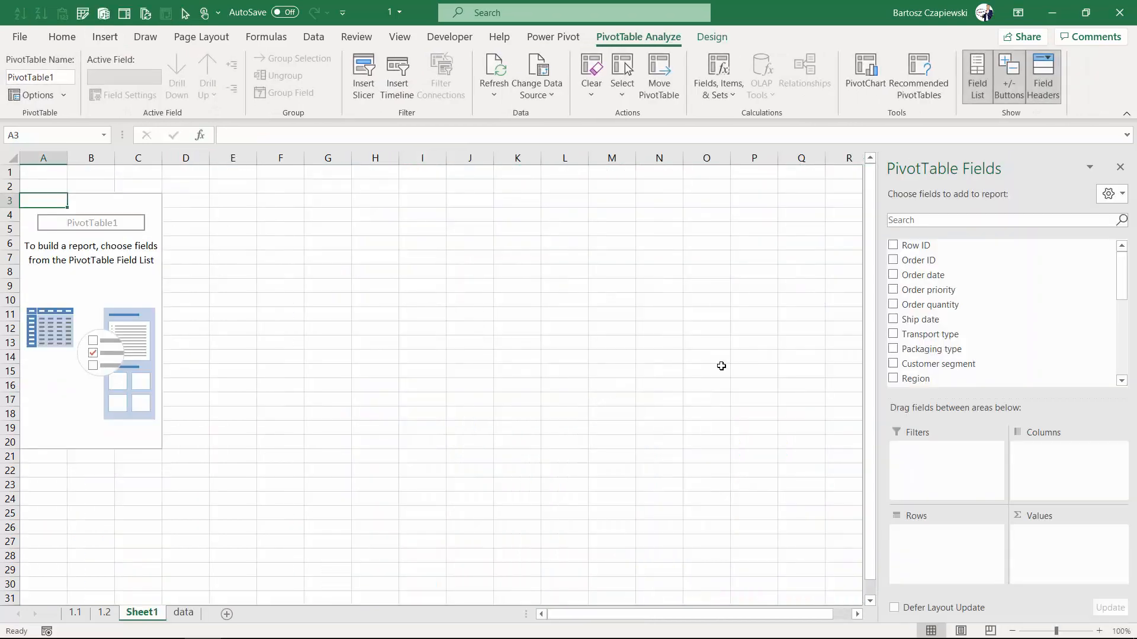
- Build the PivotTable with Sales summed as values and Order priority as rows, and inspect its grand total and row labels
{"action": "scroll", "coordinate": [941, 293], "scroll_direction": "down", "scroll_amount": 6}
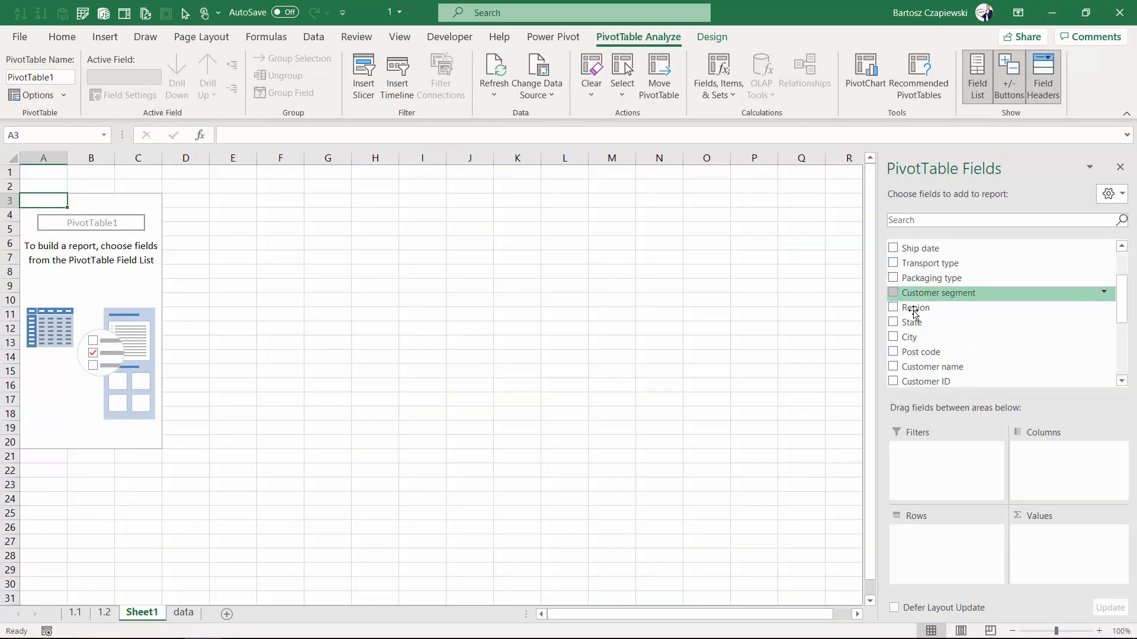
{"action": "left_click", "coordinate": [893, 284]}
{"action": "scroll", "coordinate": [894, 278], "scroll_direction": "up", "scroll_amount": 6}
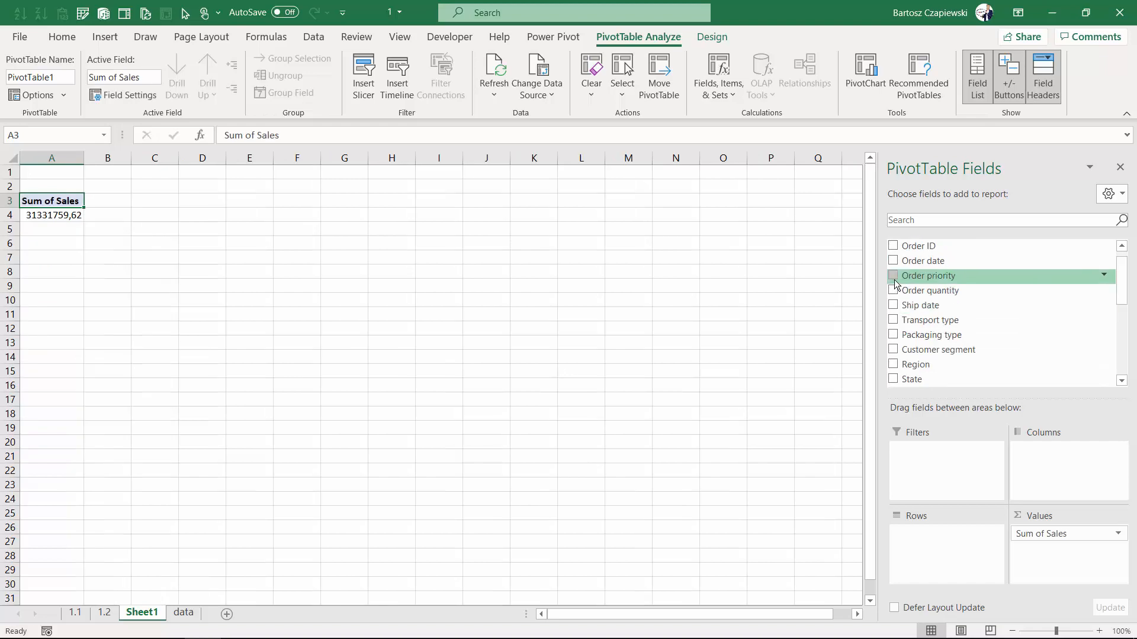
{"action": "left_click", "coordinate": [893, 276]}
{"action": "scroll", "coordinate": [178, 279], "scroll_direction": "up", "scroll_amount": 3}
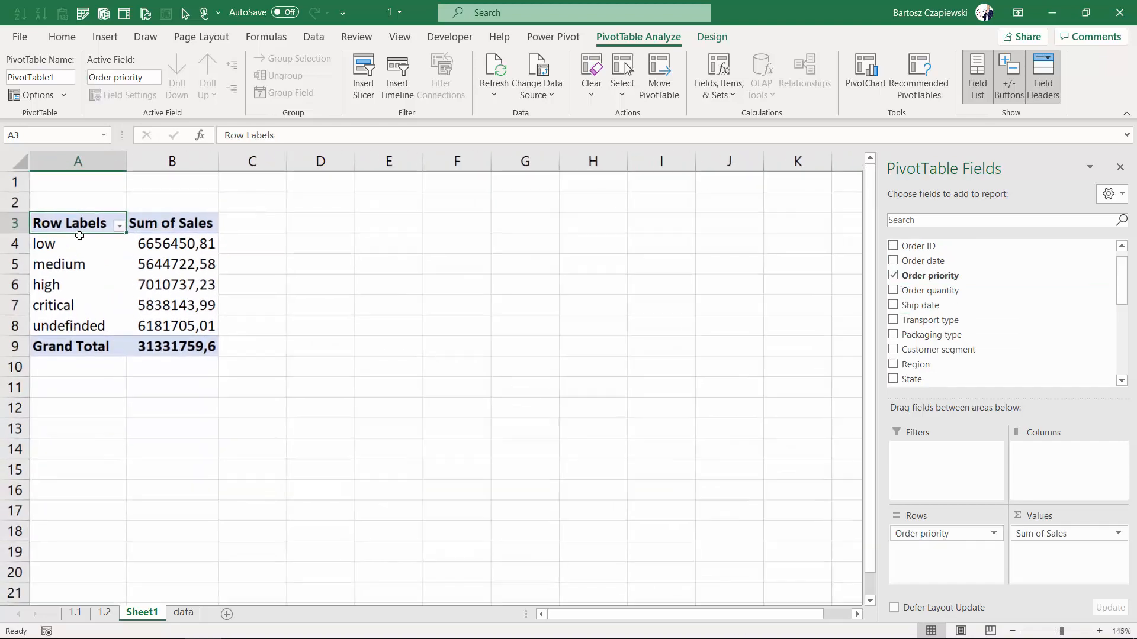
{"action": "mouse_move", "coordinate": [164, 352]}
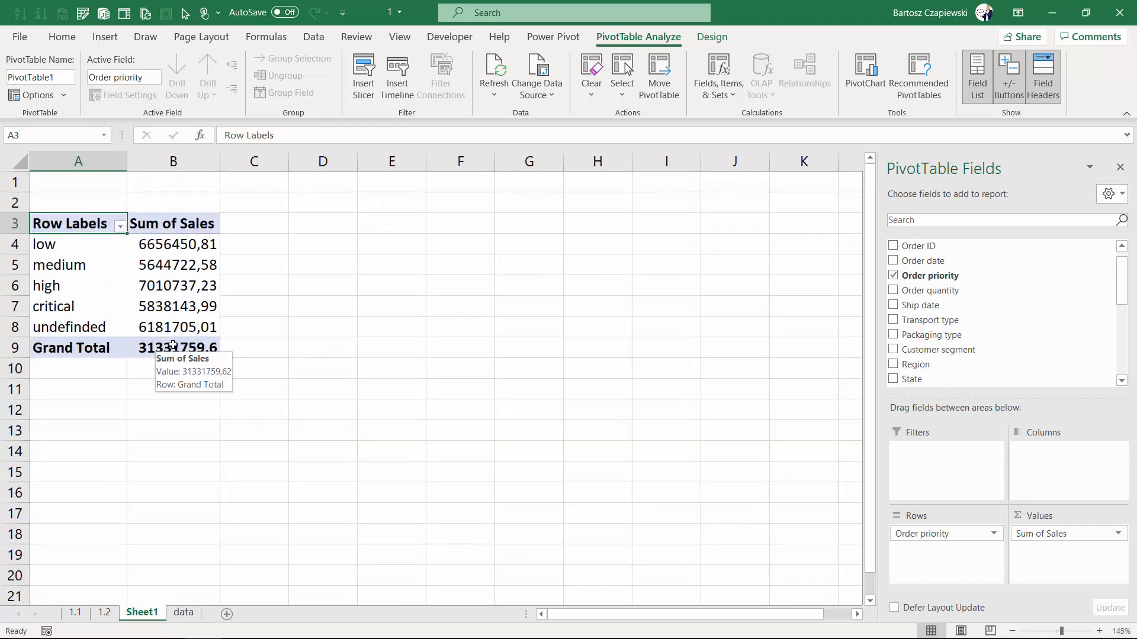
{"action": "left_click", "coordinate": [164, 351]}
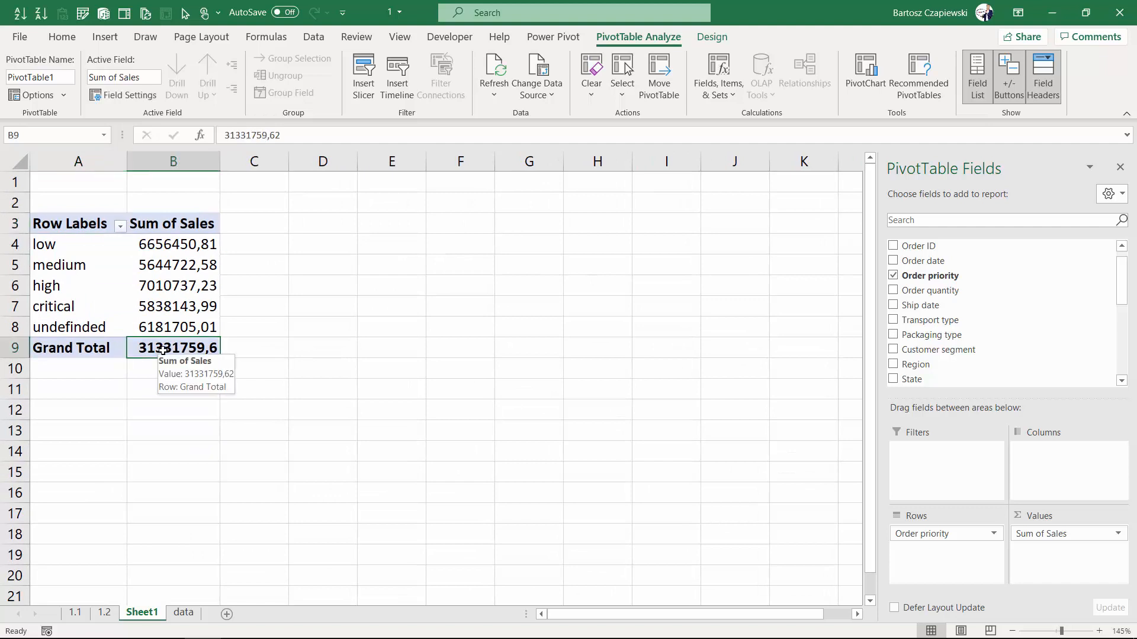
{"action": "left_click", "coordinate": [65, 244]}
{"action": "left_click_drag", "start_coordinate": [65, 245], "coordinate": [60, 328]}
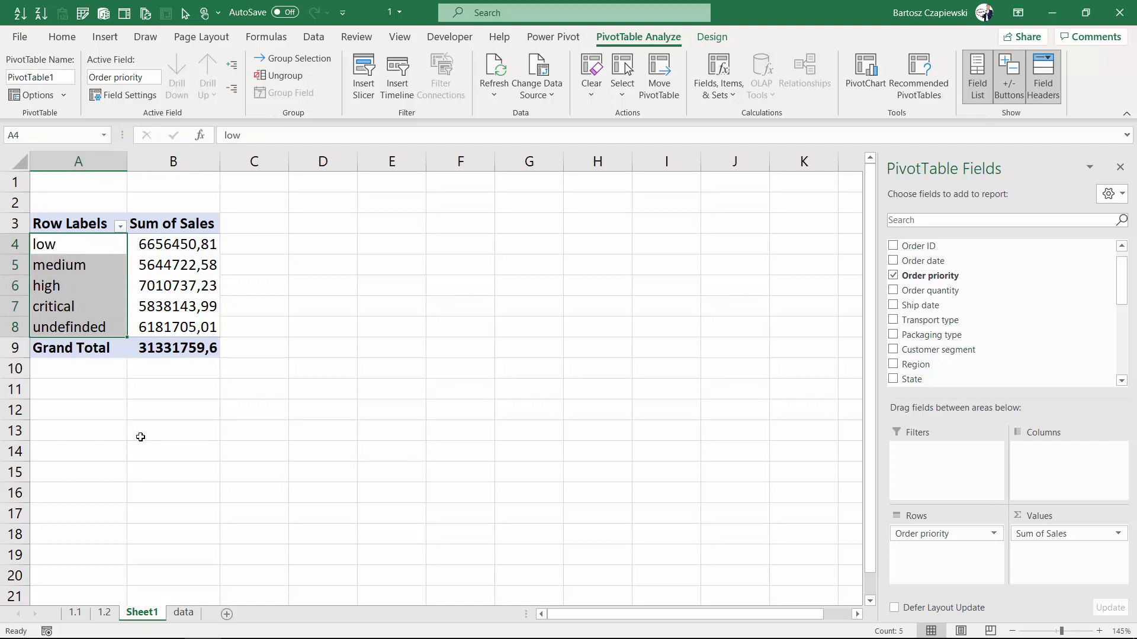
- Replace the order priority in cell D2 of the data sheet with MISSING
{"action": "left_click", "coordinate": [188, 616]}
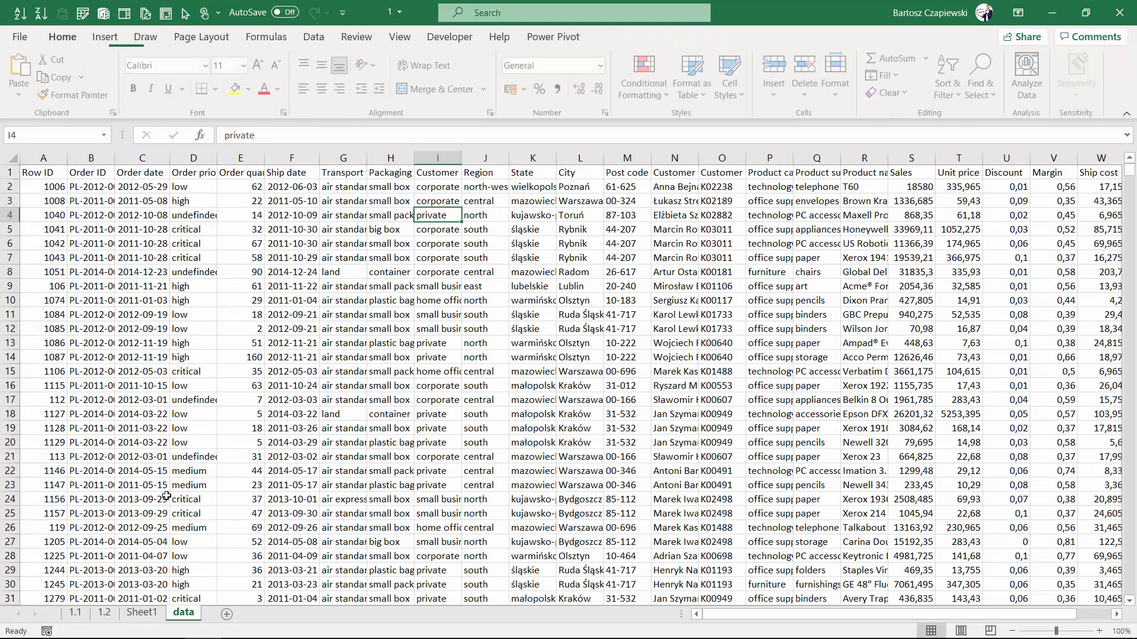
{"action": "left_click", "coordinate": [198, 187]}
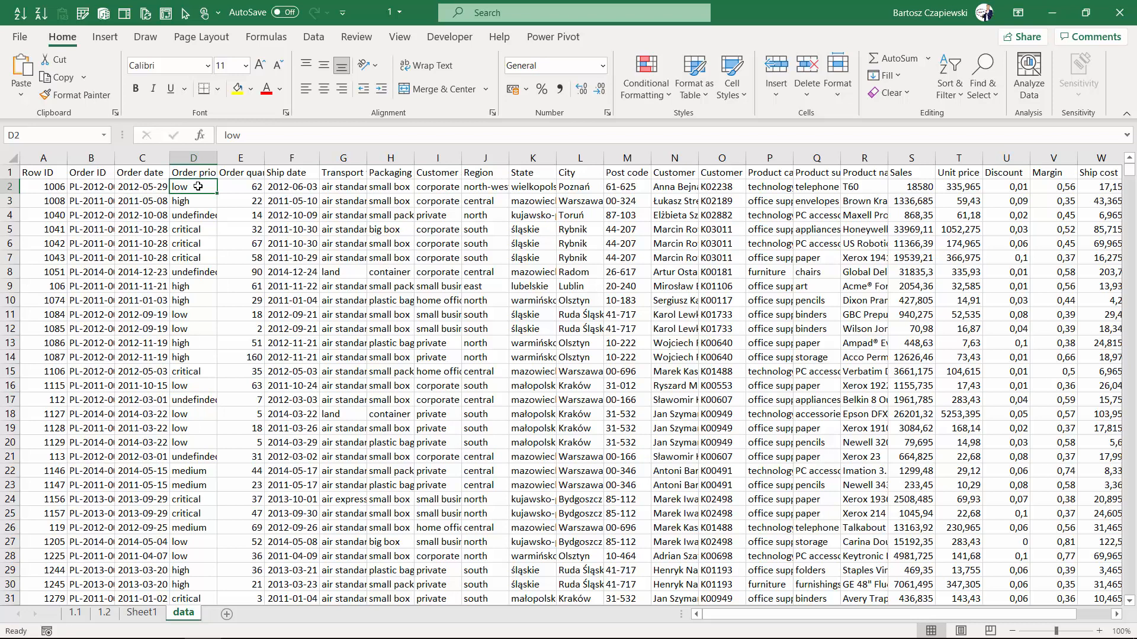
{"action": "type", "text": "MISSING"}
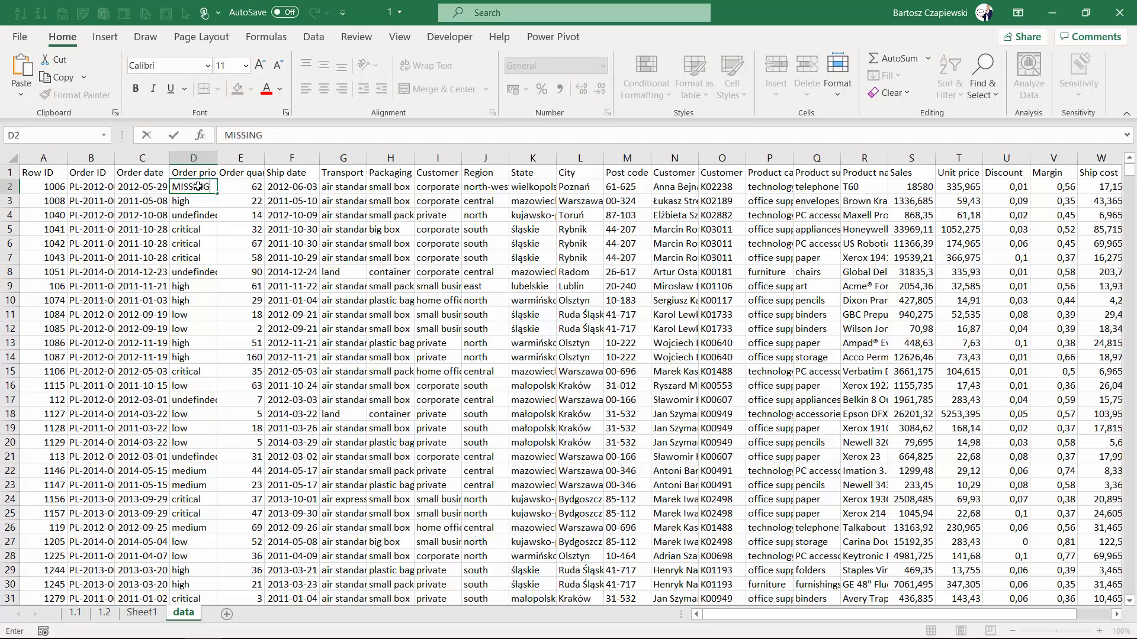
{"action": "key", "text": "ctrl+Return"}
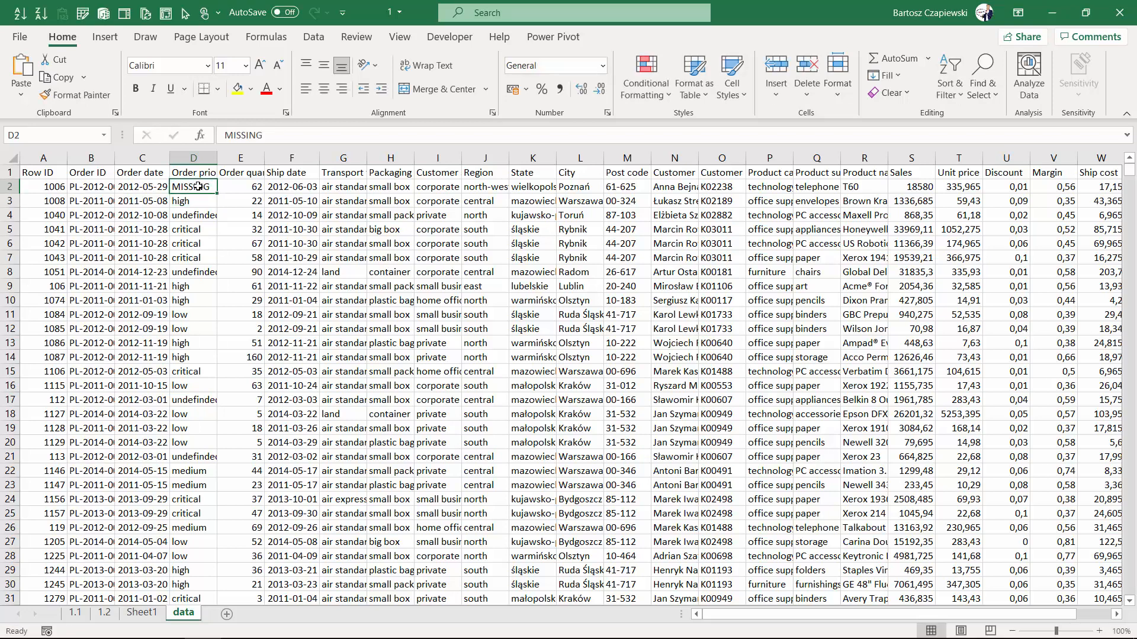
- Refresh the PivotTable on Sheet1 with the edited source data and select the sales value for MISSING
{"action": "left_click", "coordinate": [141, 614]}
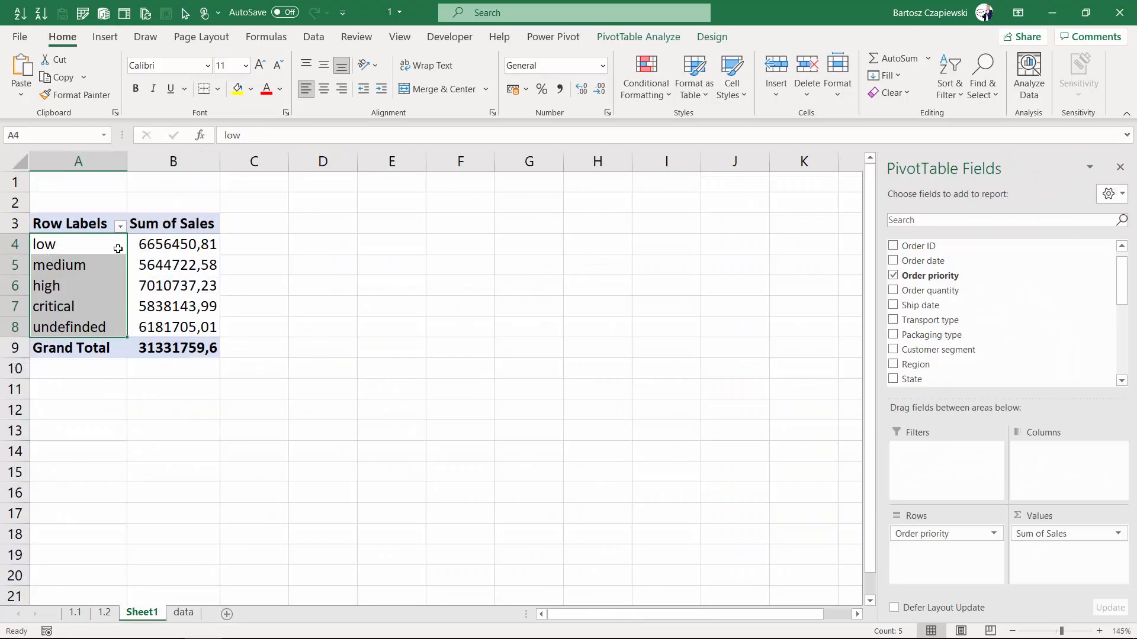
{"action": "left_click", "coordinate": [243, 245]}
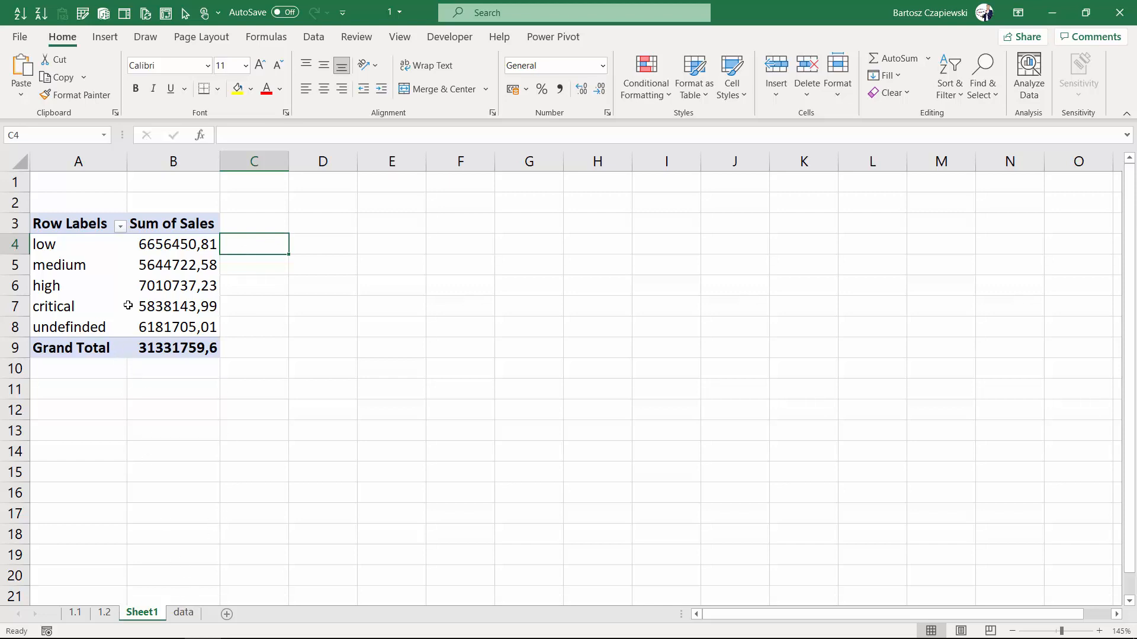
{"action": "left_click", "coordinate": [178, 244]}
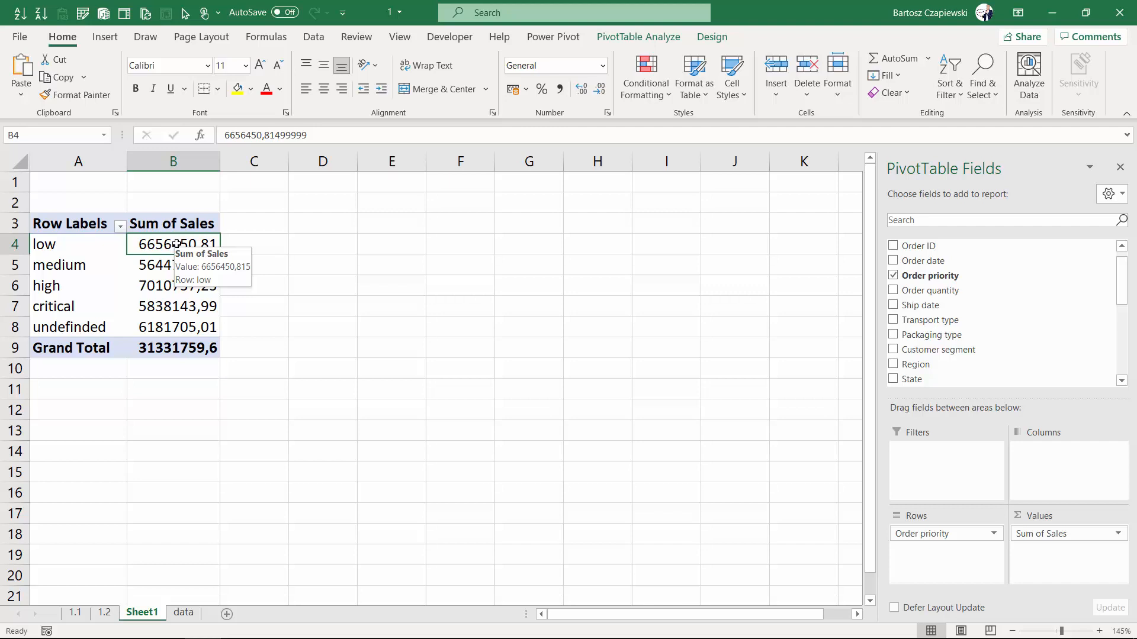
{"action": "right_click", "coordinate": [177, 243]}
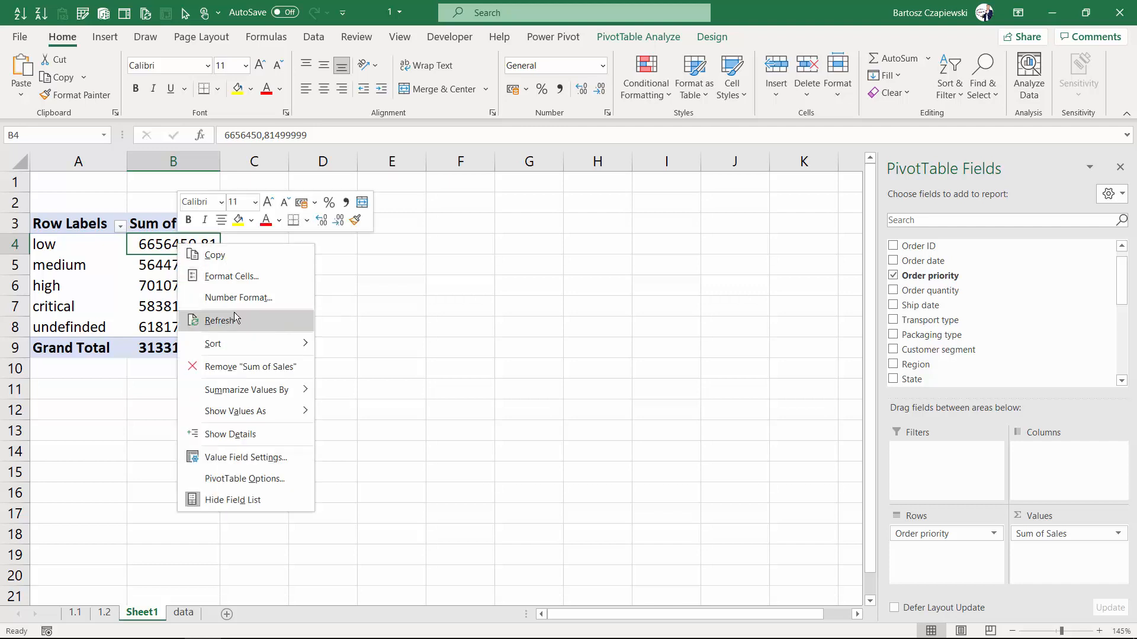
{"action": "left_click", "coordinate": [163, 237]}
{"action": "left_click", "coordinate": [314, 38]}
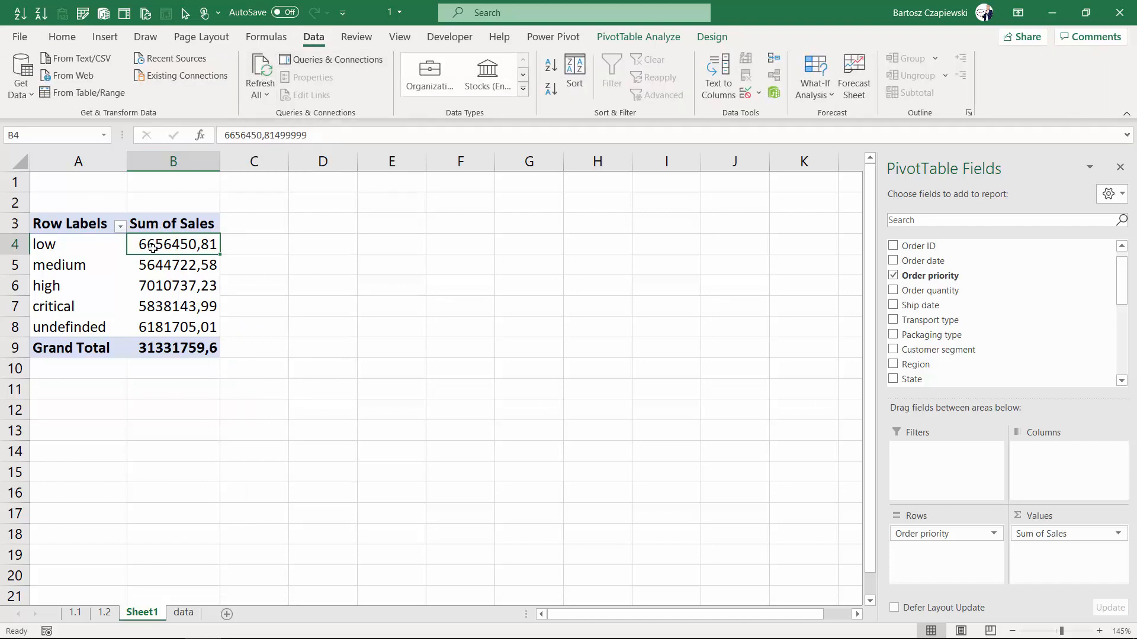
{"action": "left_click", "coordinate": [650, 37]}
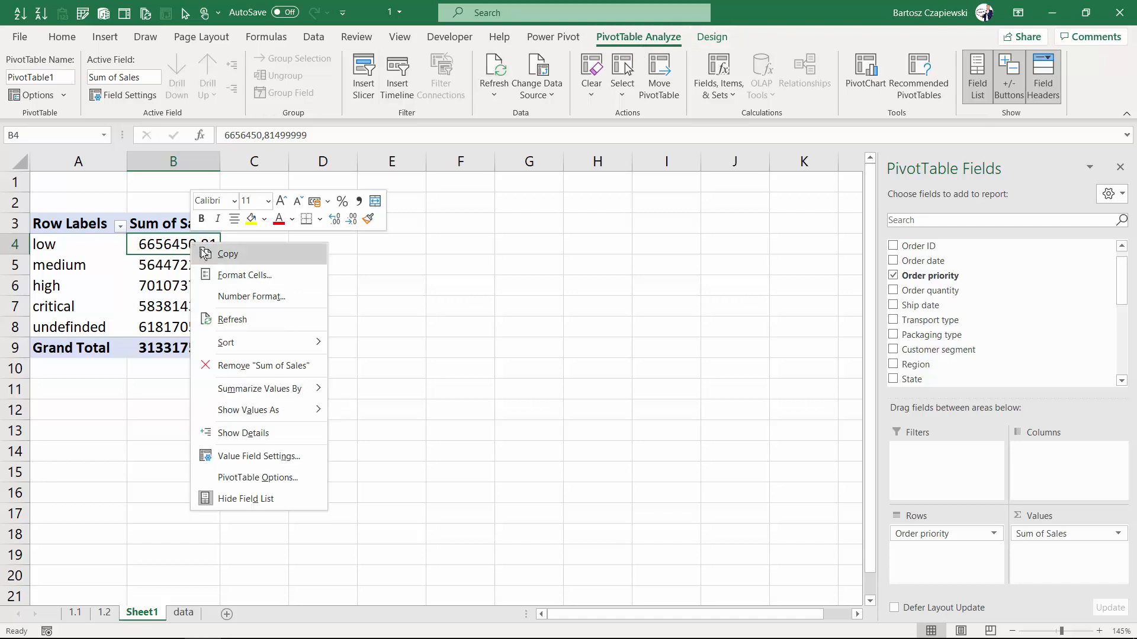
{"action": "left_click", "coordinate": [259, 322]}
{"action": "mouse_move", "coordinate": [188, 250]}
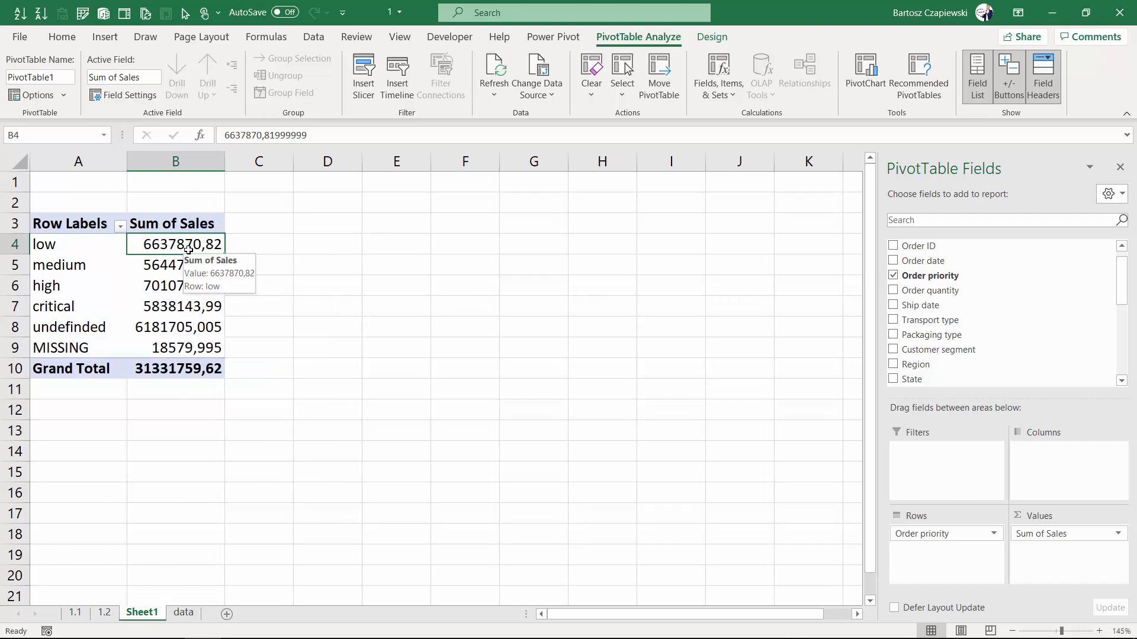
{"action": "left_click", "coordinate": [170, 350]}
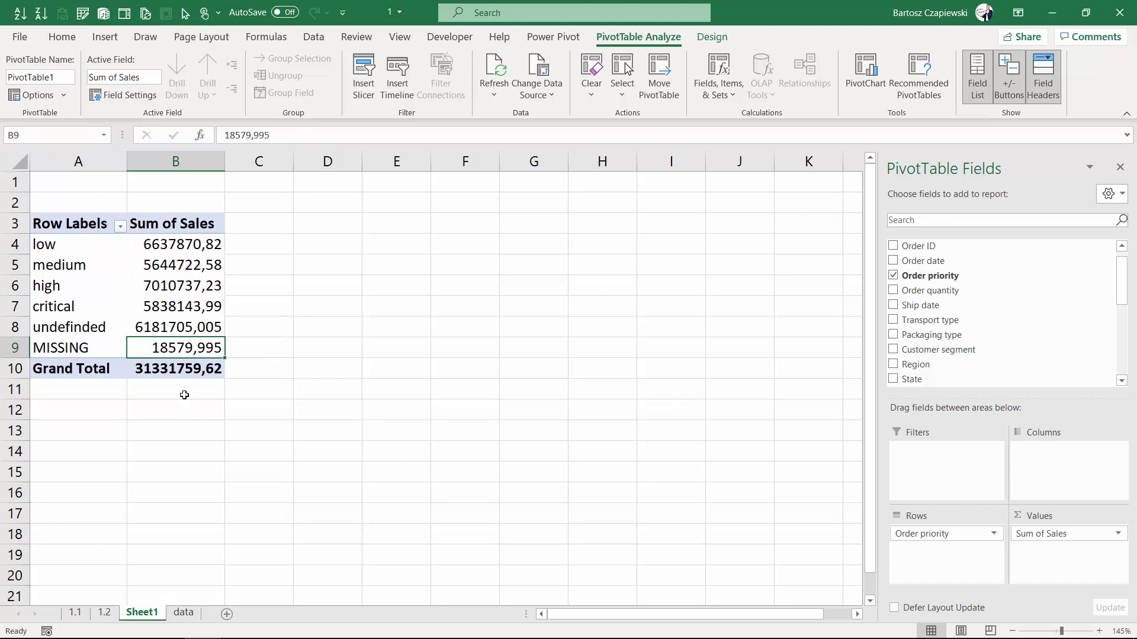
- Add NEW as an order priority in cell D9428, directly below the last record on the data sheet
{"action": "left_click", "coordinate": [184, 613]}
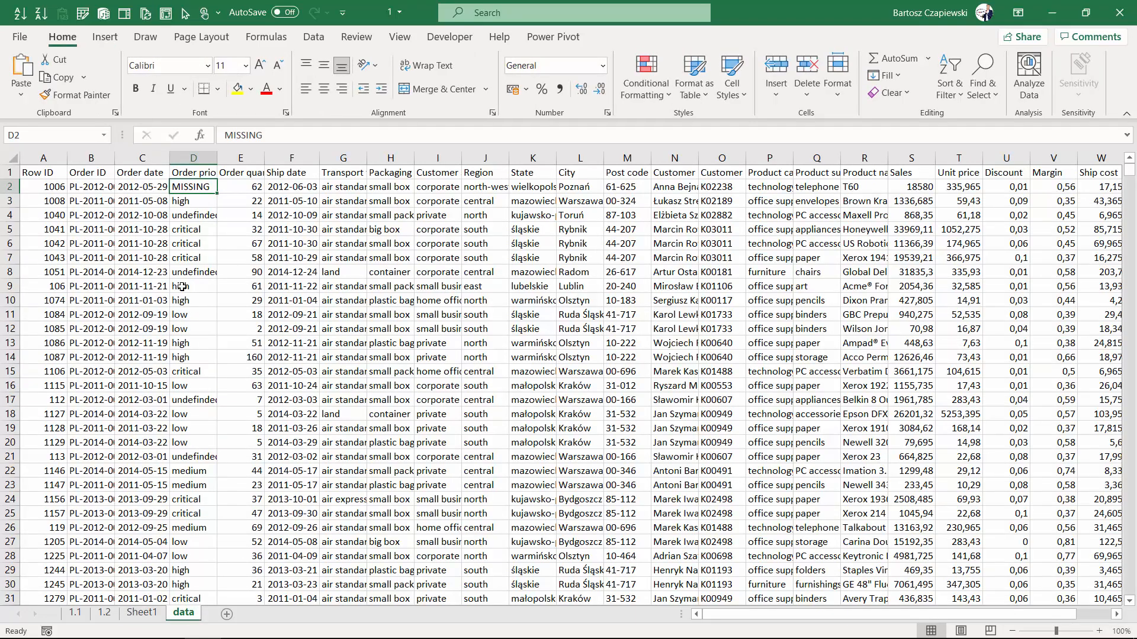
{"action": "left_click", "coordinate": [185, 255]}
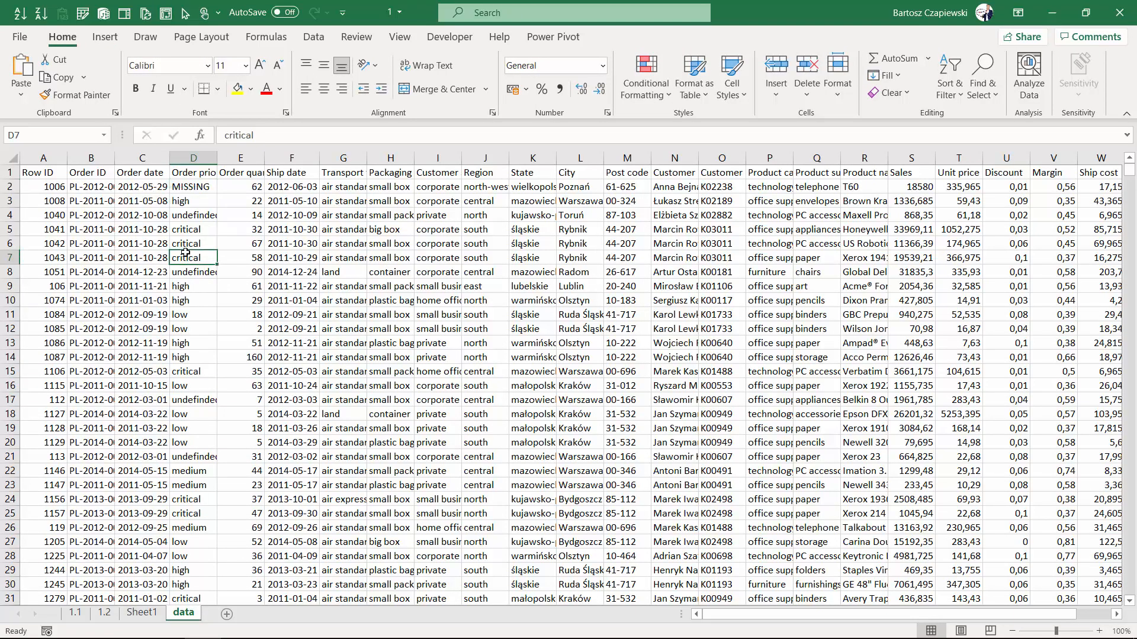
{"action": "key", "text": "ctrl+Down"}
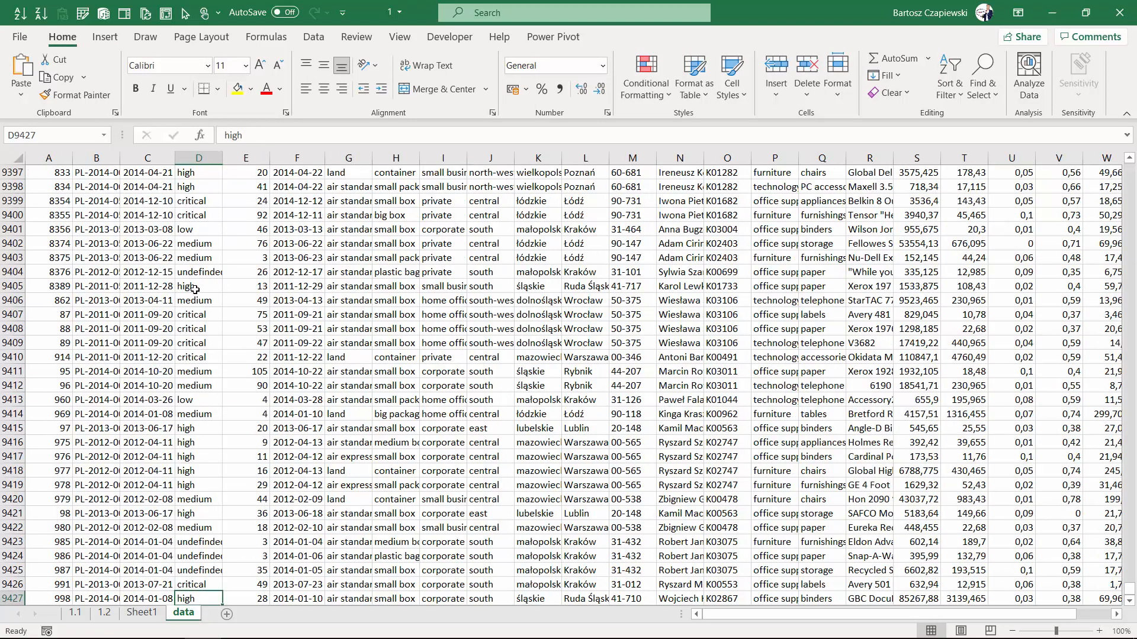
{"action": "scroll", "coordinate": [195, 290], "scroll_direction": "down", "scroll_amount": 2}
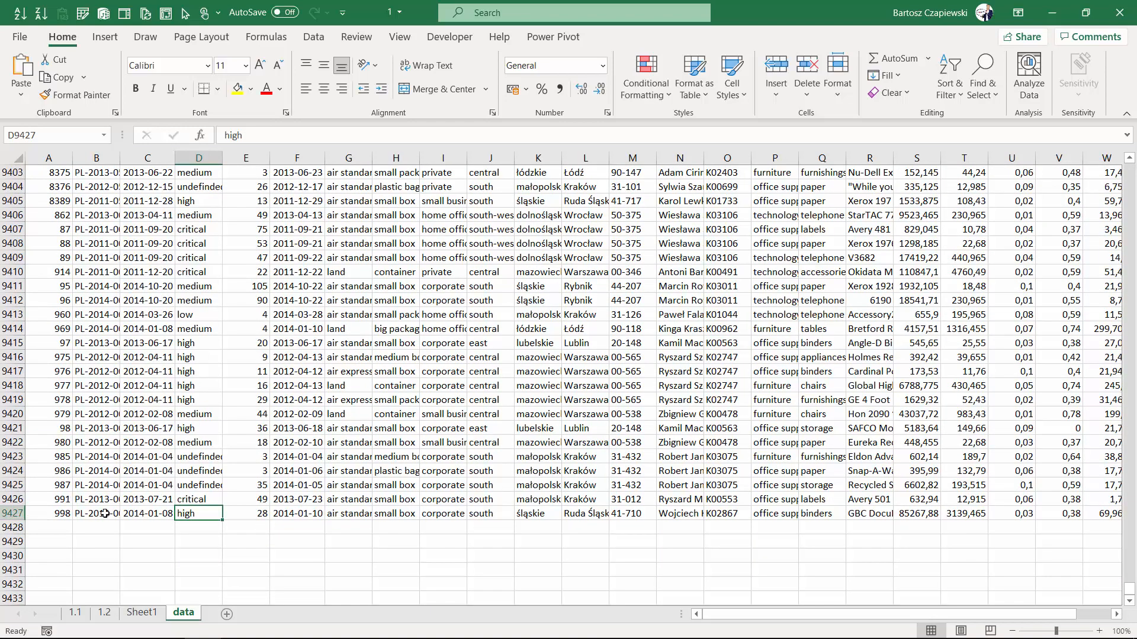
{"action": "left_click", "coordinate": [199, 527]}
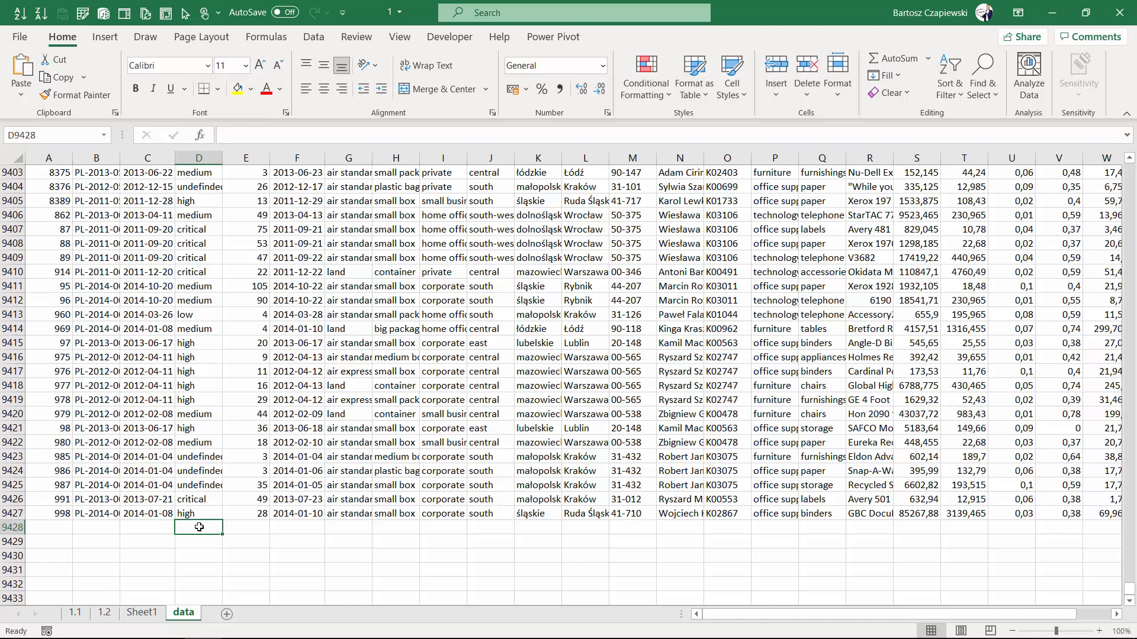
{"action": "type", "text": "NEW"}
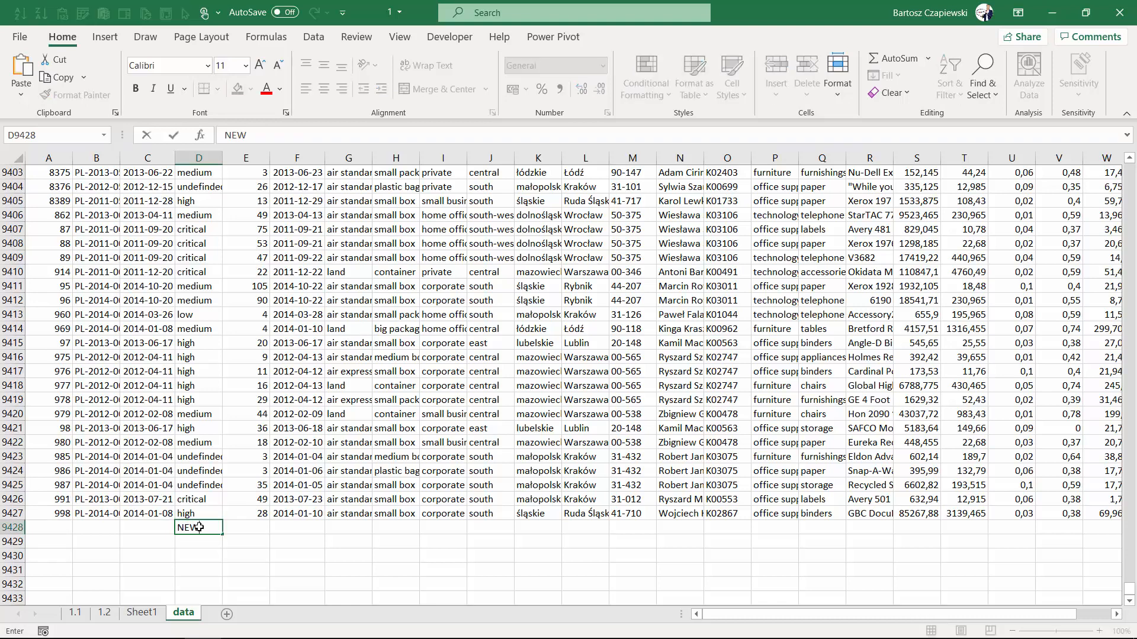
{"action": "key", "text": "ctrl+Return"}
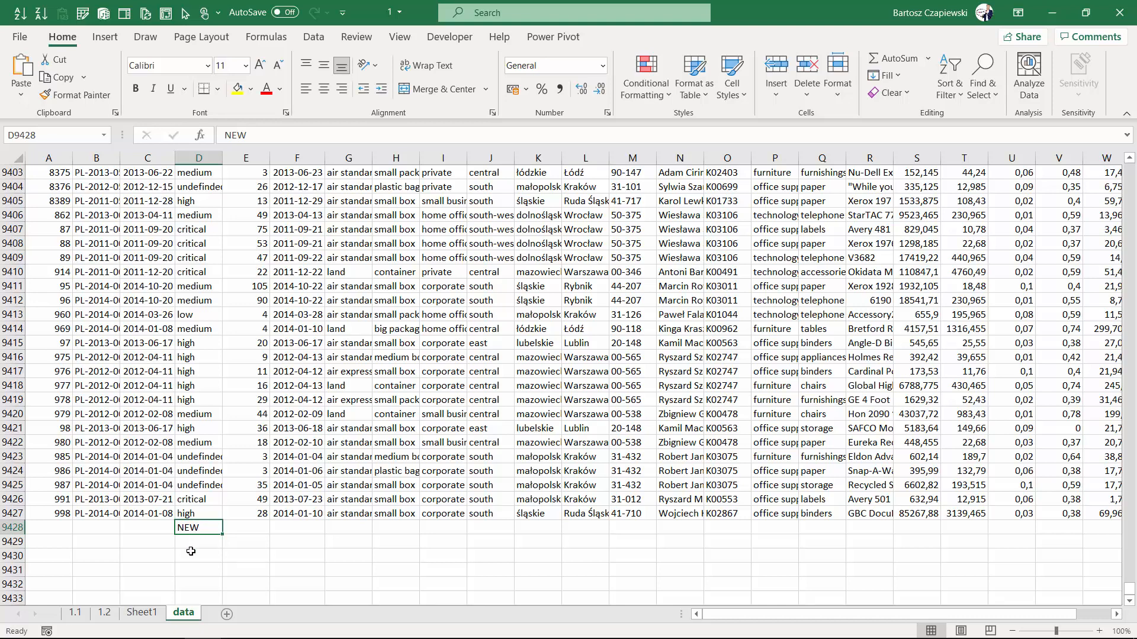
- Refresh the order priority PivotTable on Sheet1 after the addition to the source data
{"action": "left_click", "coordinate": [142, 615]}
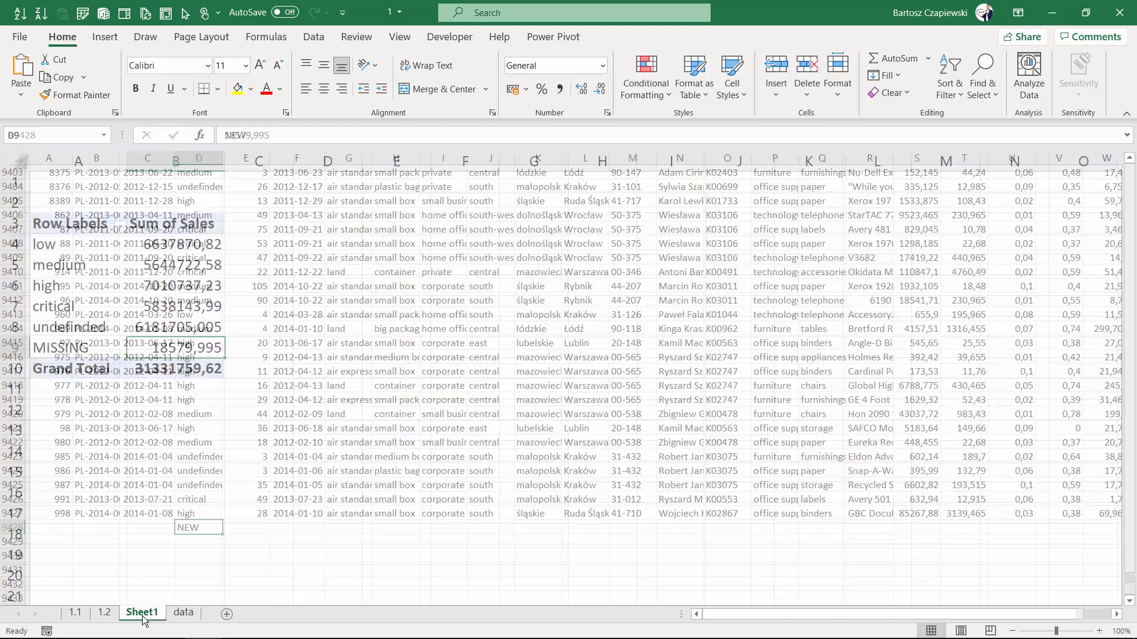
{"action": "left_click", "coordinate": [170, 261]}
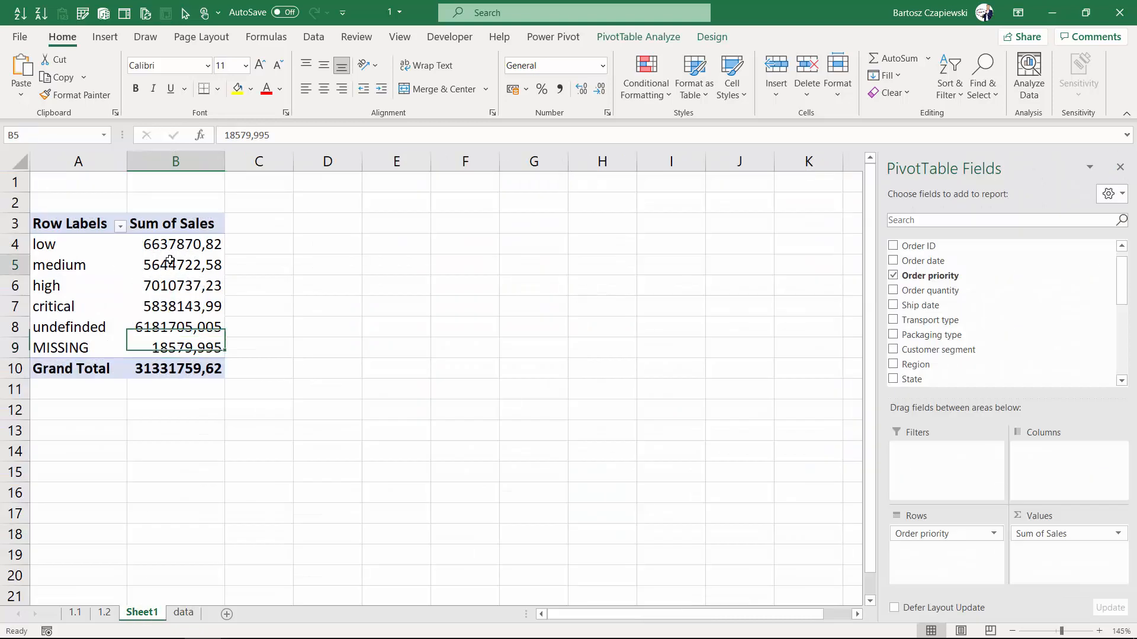
{"action": "right_click", "coordinate": [170, 262]}
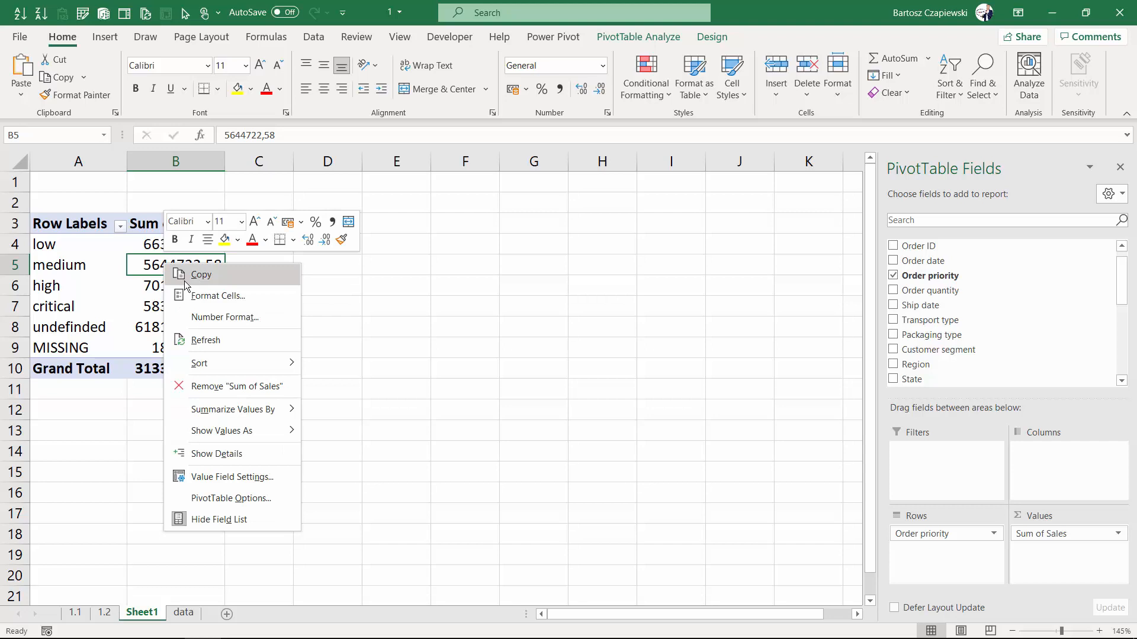
{"action": "left_click", "coordinate": [206, 341]}
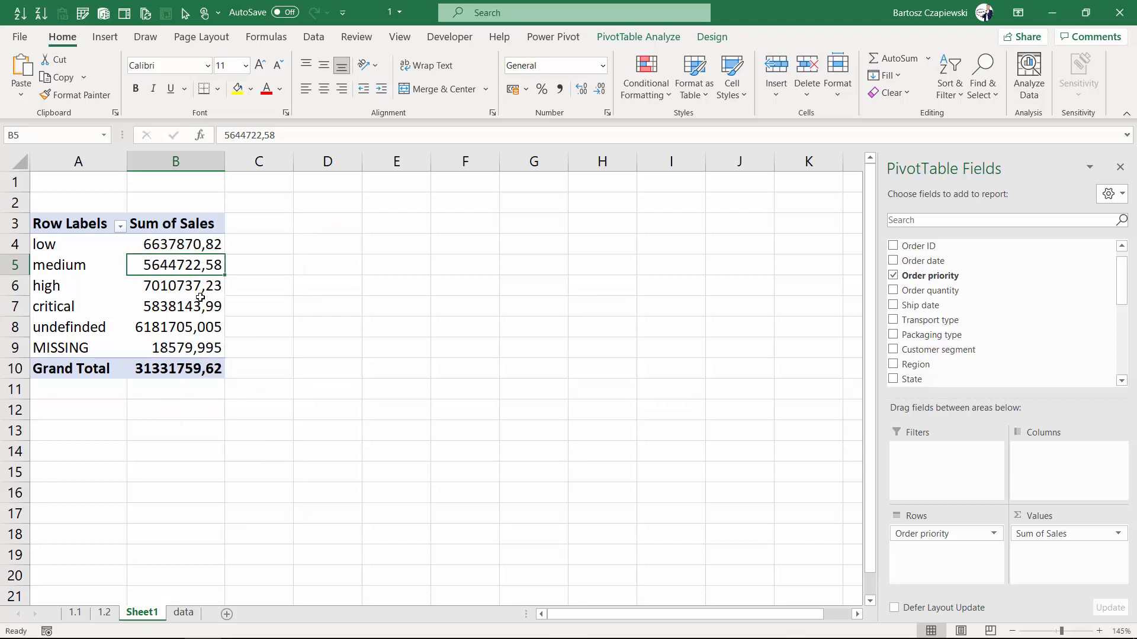
- Check the source range proposed for a new PivotTable from the data sheet, and leave the dialog without creating one
{"action": "left_click", "coordinate": [183, 613]}
{"action": "scroll", "coordinate": [189, 265], "scroll_direction": "up", "scroll_amount": 6}
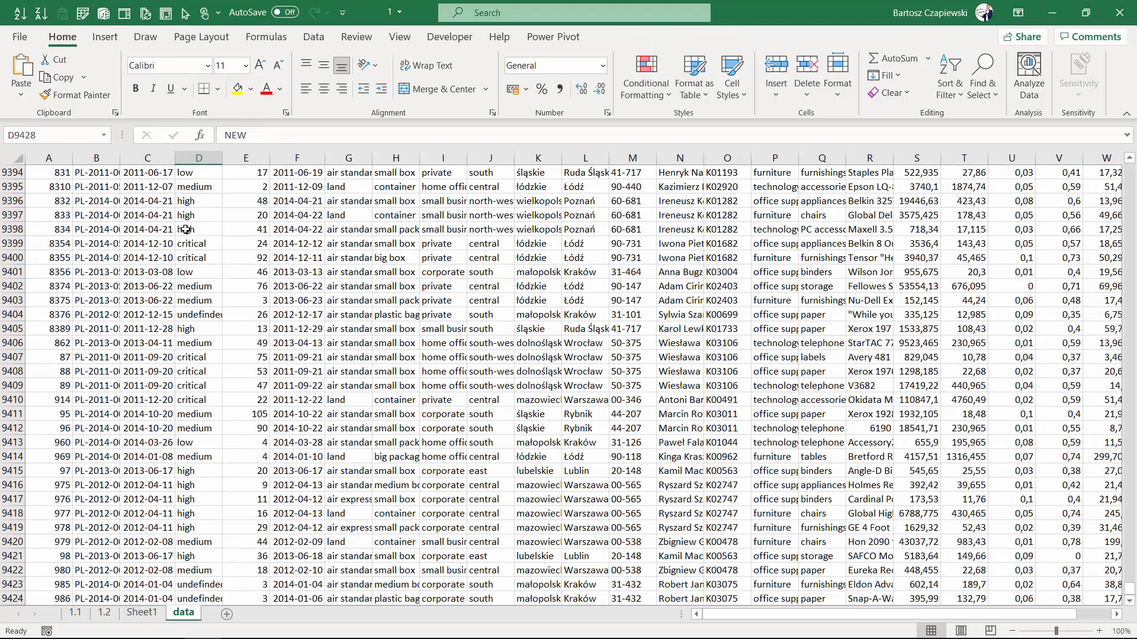
{"action": "left_click", "coordinate": [197, 229]}
{"action": "left_click", "coordinate": [105, 36]}
{"action": "left_click", "coordinate": [28, 68]}
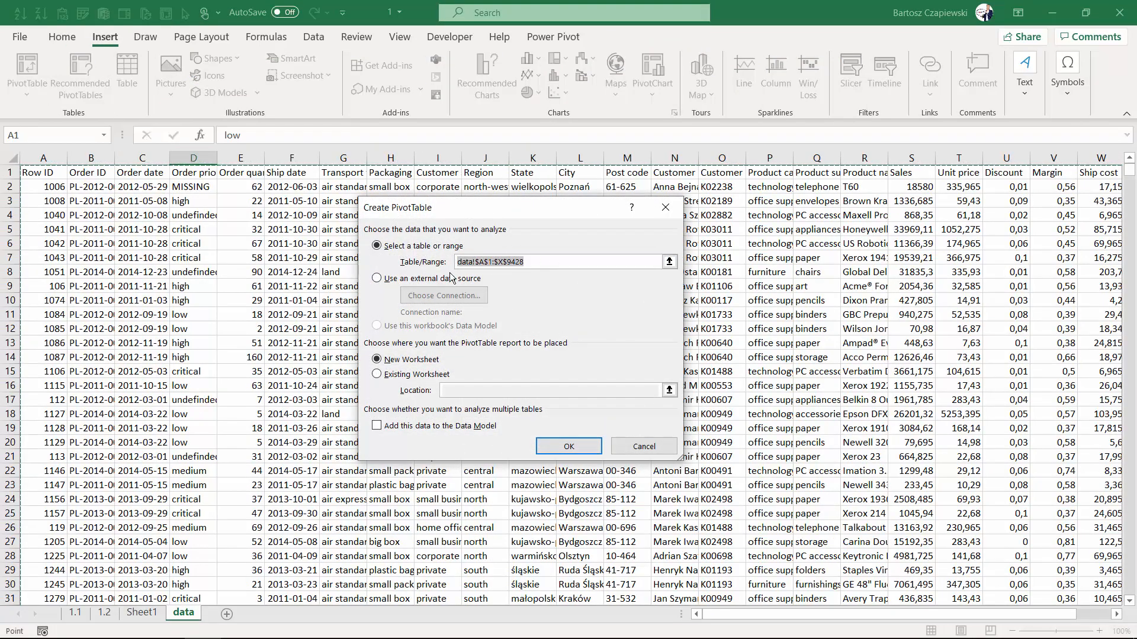
{"action": "left_click", "coordinate": [525, 261]}
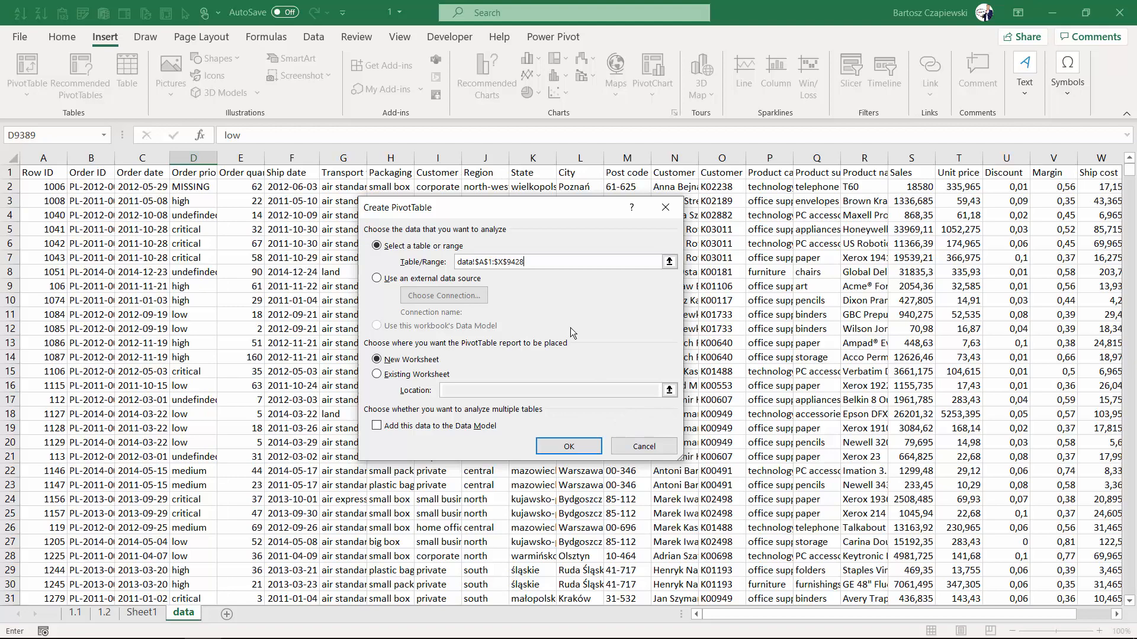
{"action": "left_click", "coordinate": [569, 447]}
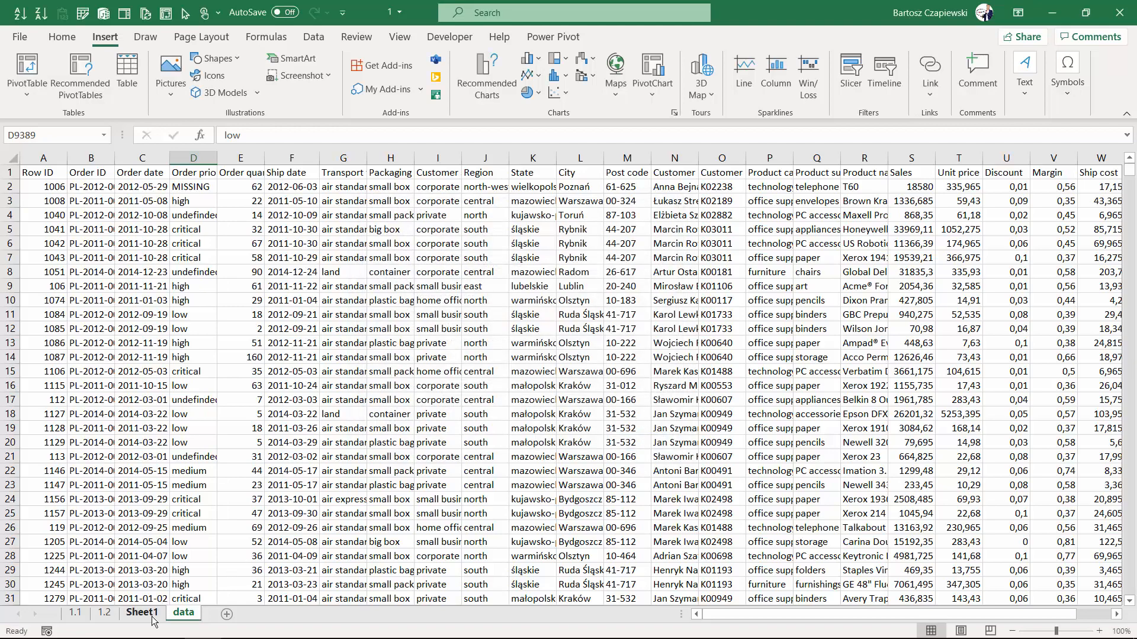
- Change the Sheet1 PivotTable's data source to data!$A$1:$X$9428 and select the sales cell of the NEW row
{"action": "left_click", "coordinate": [142, 613]}
{"action": "mouse_move", "coordinate": [162, 241]}
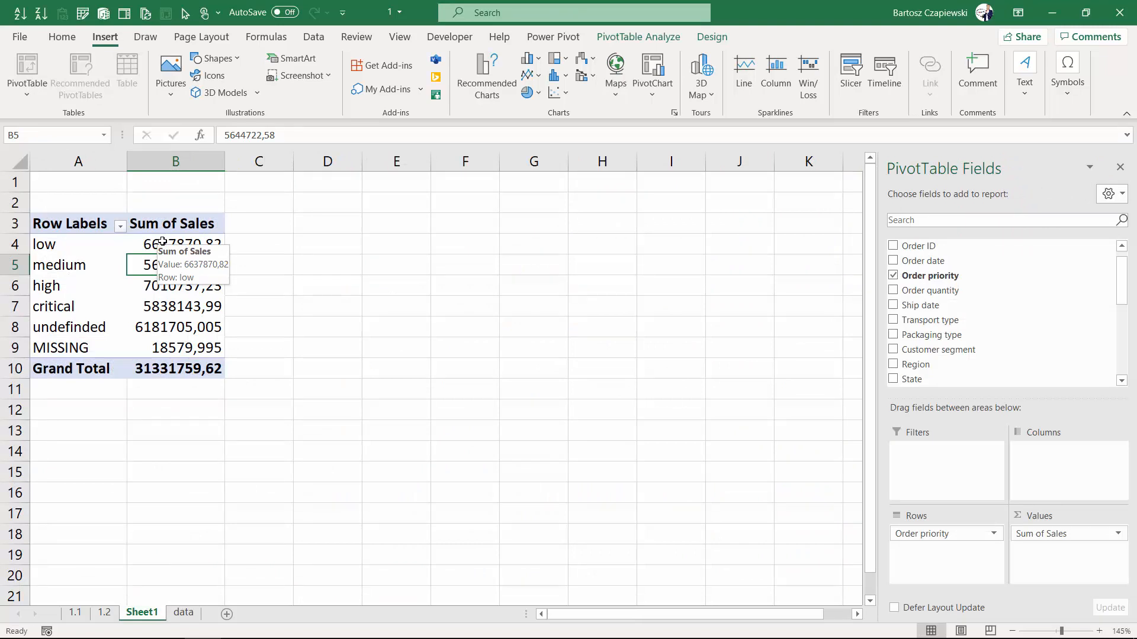
{"action": "left_click", "coordinate": [163, 241]}
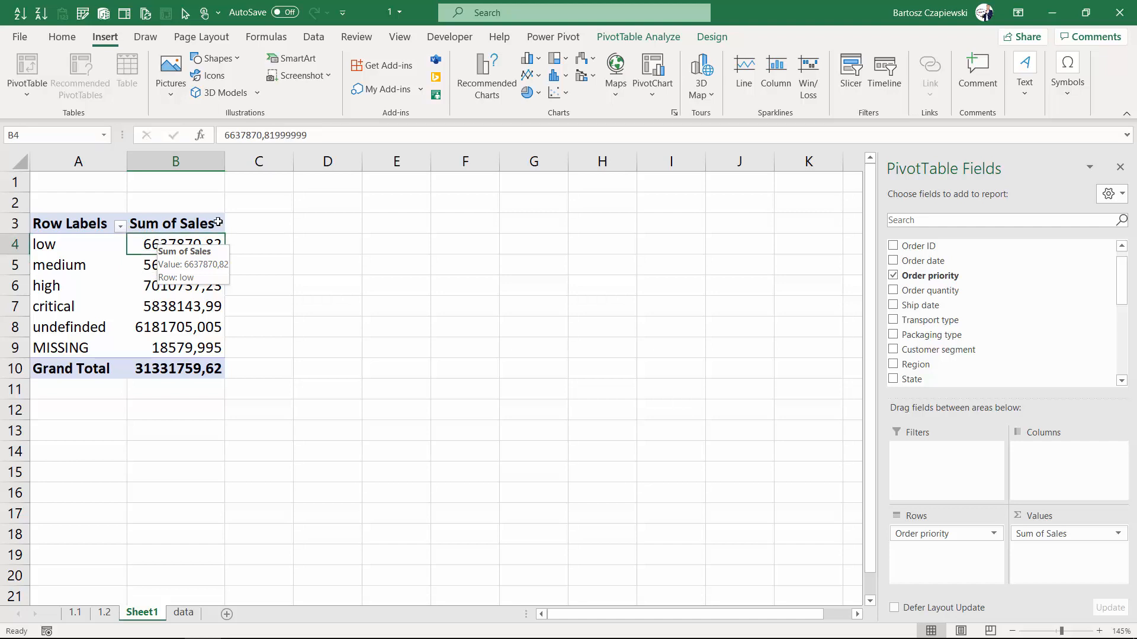
{"action": "left_click", "coordinate": [646, 36]}
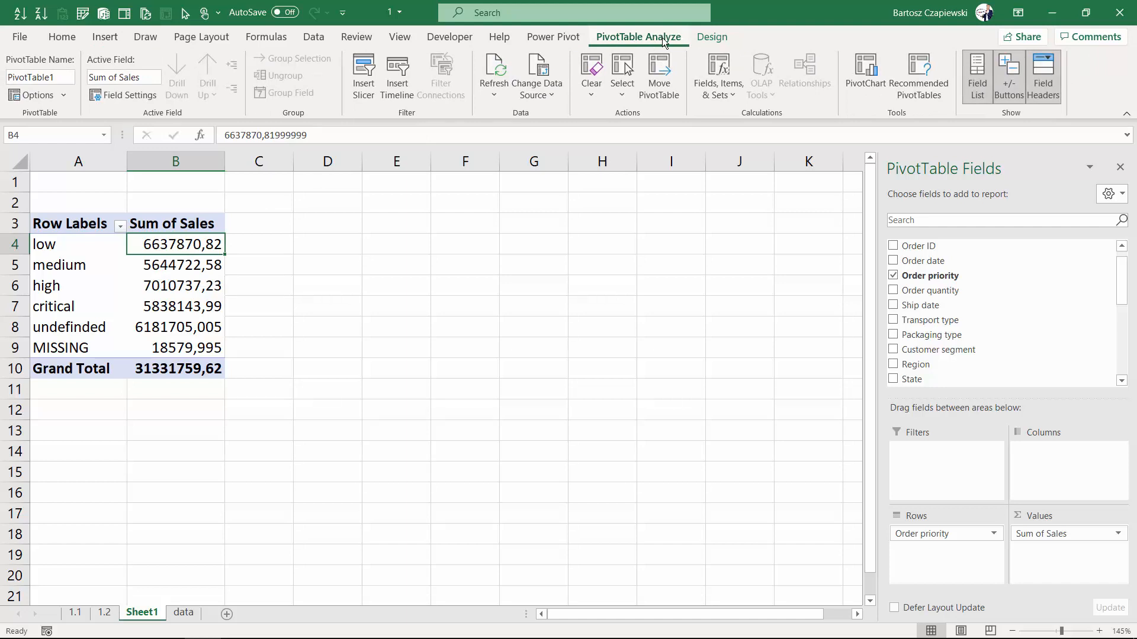
{"action": "left_click", "coordinate": [537, 67]}
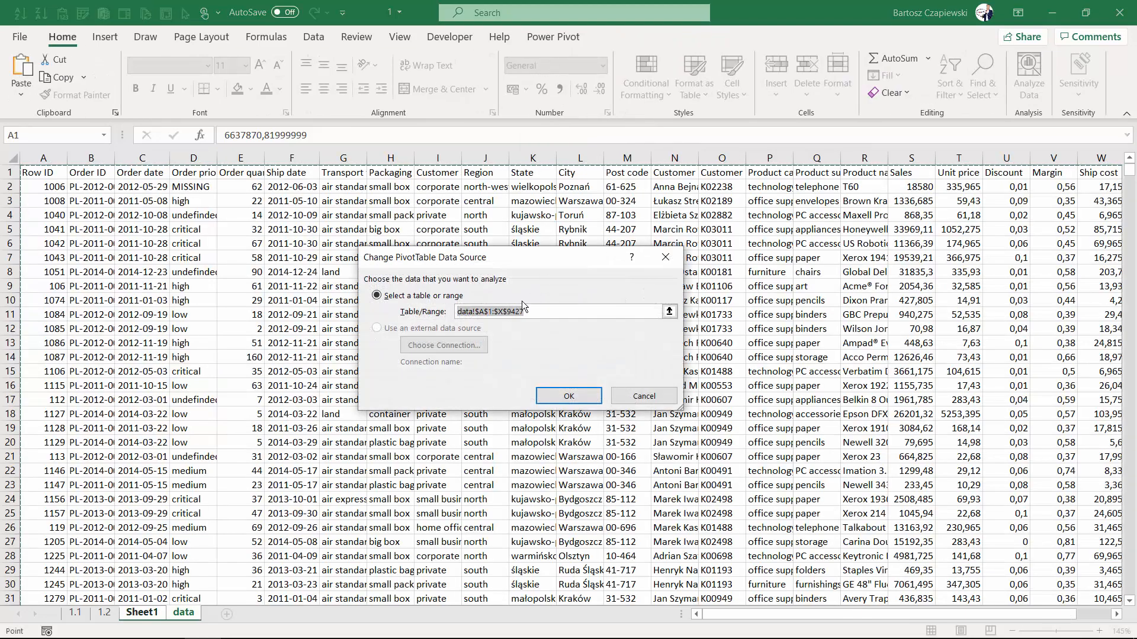
{"action": "left_click", "coordinate": [523, 312]}
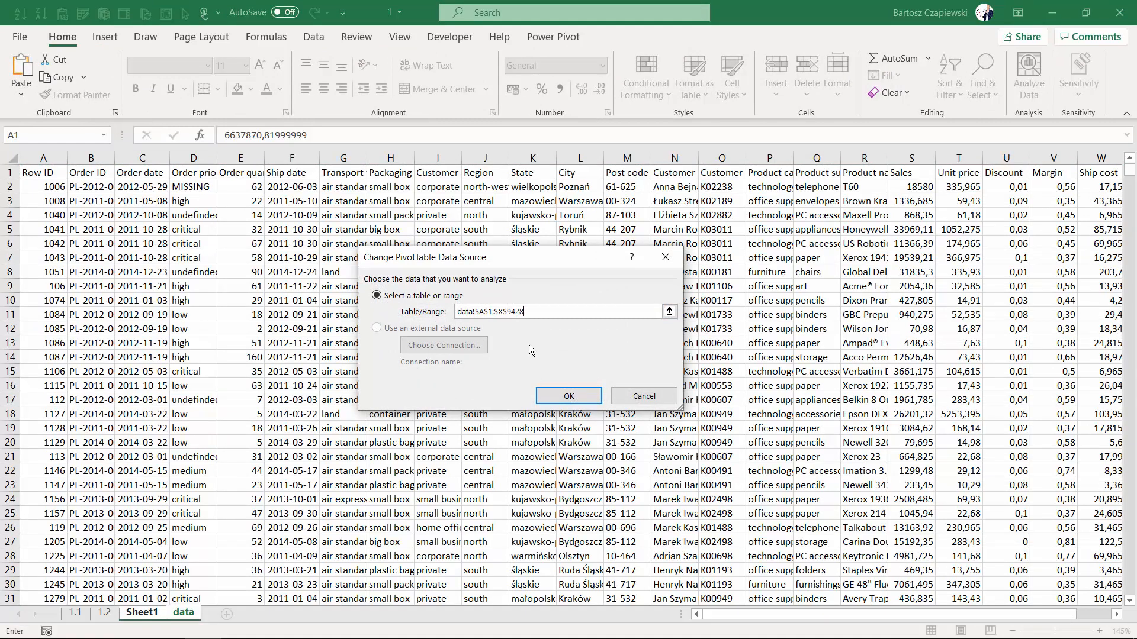
{"action": "left_click", "coordinate": [568, 397]}
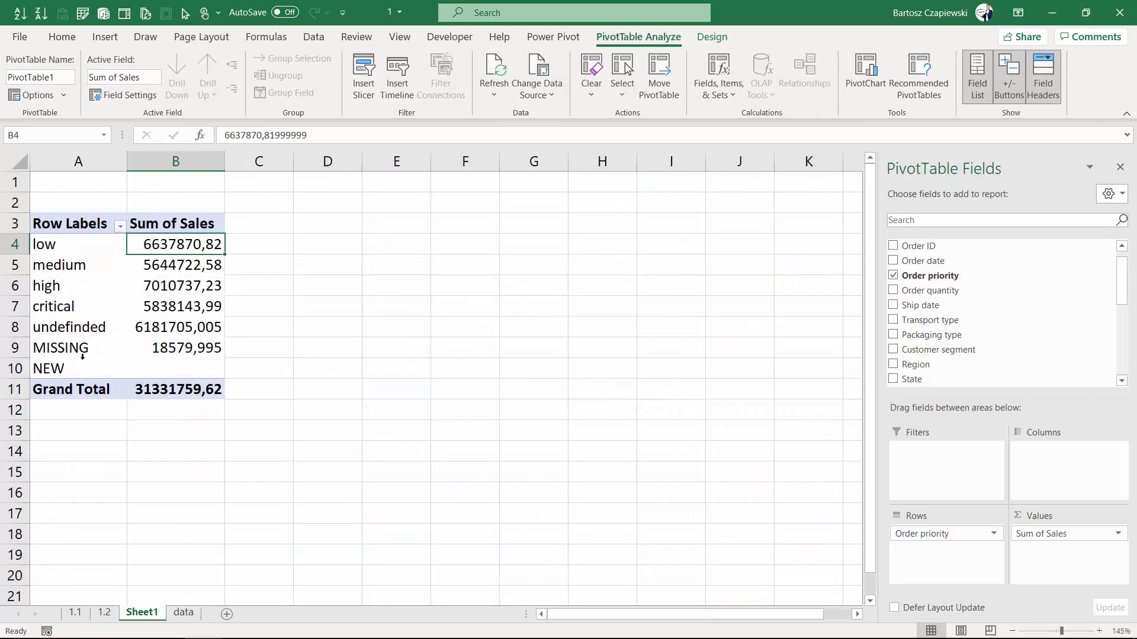
{"action": "left_click", "coordinate": [54, 369]}
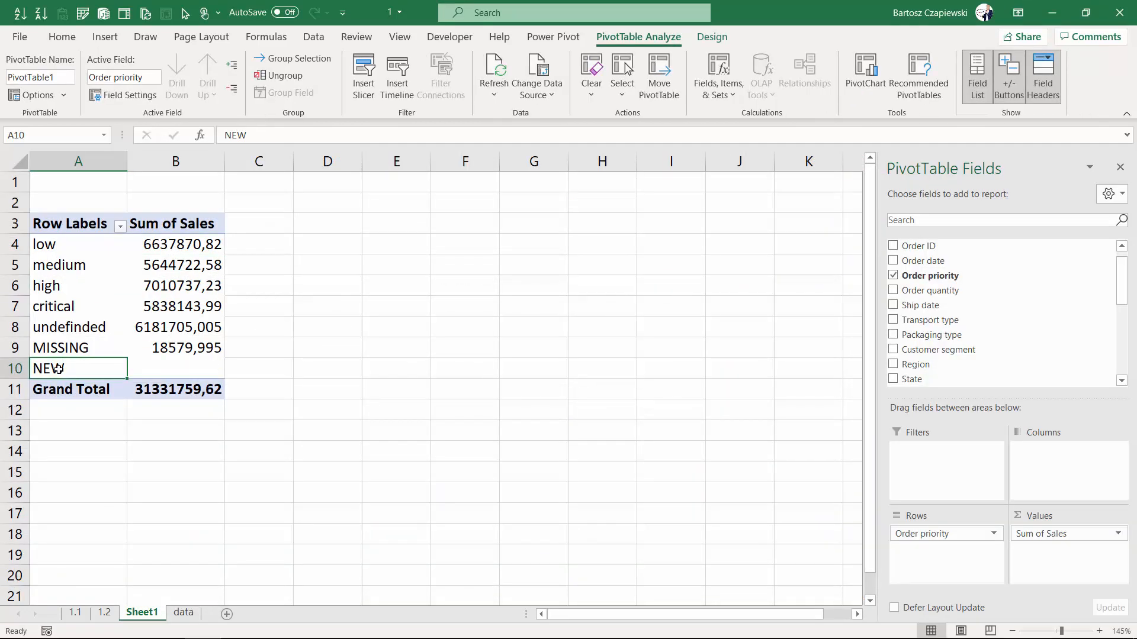
{"action": "mouse_move", "coordinate": [171, 368]}
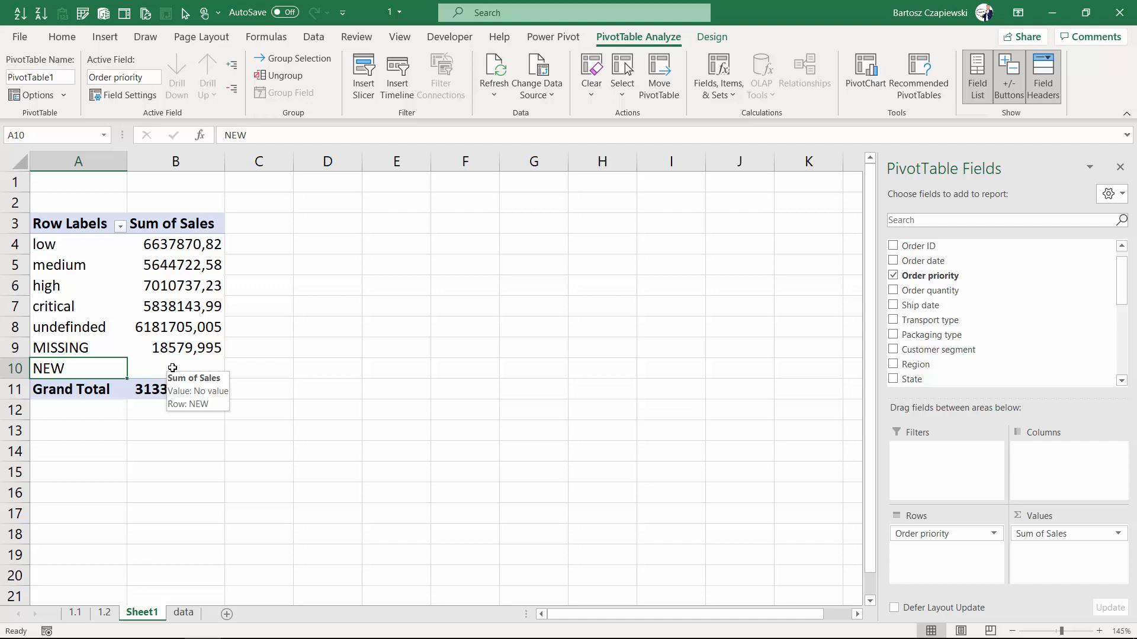
{"action": "left_click", "coordinate": [172, 369]}
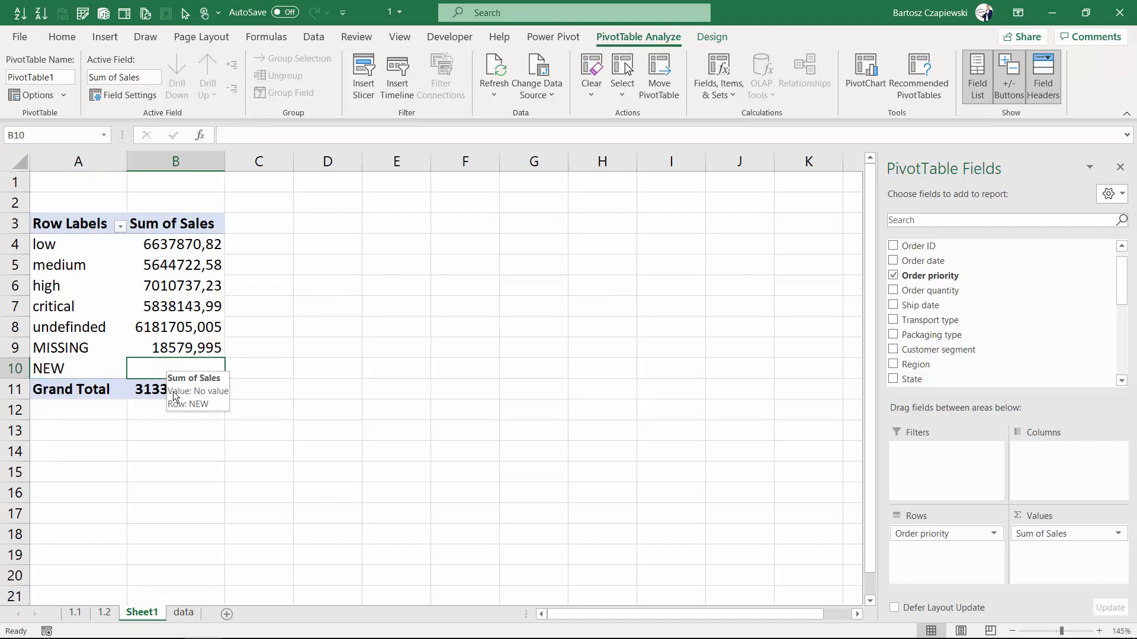
- Check the data source range of the state PivotTable on sheet 1.2 and leave it without changes
{"action": "left_click", "coordinate": [104, 611]}
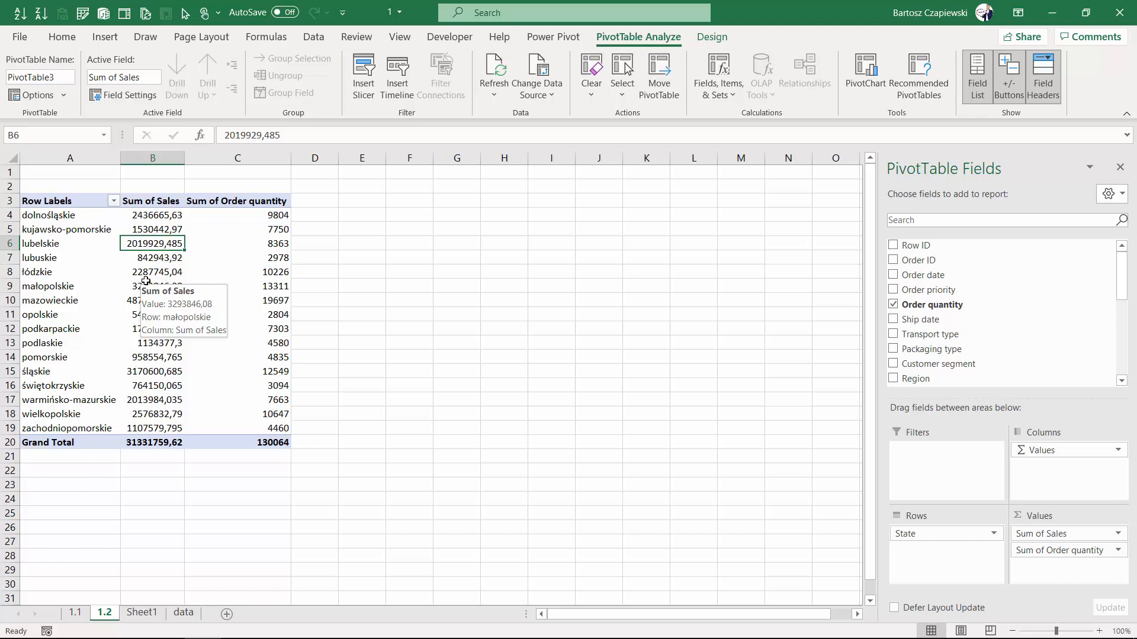
{"action": "left_click", "coordinate": [537, 74]}
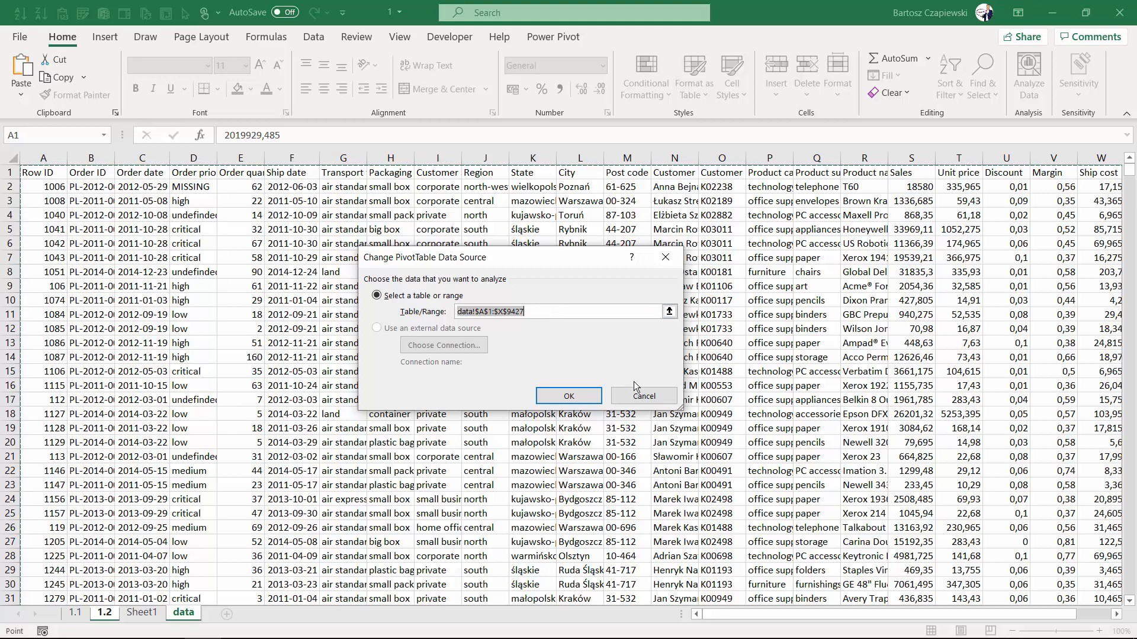
{"action": "left_click", "coordinate": [640, 396]}
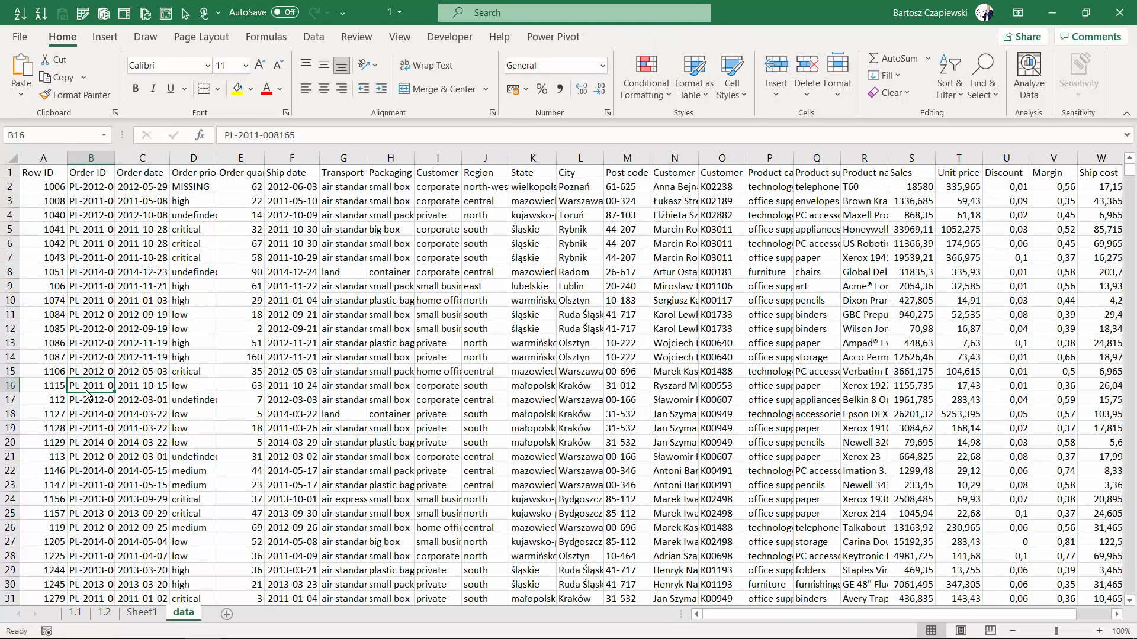
- Insert a blank row at row 9427 of the data sheet, above the last full record, and undo the insertion
{"action": "left_click", "coordinate": [48, 393]}
{"action": "key", "text": "ctrl+Down"}
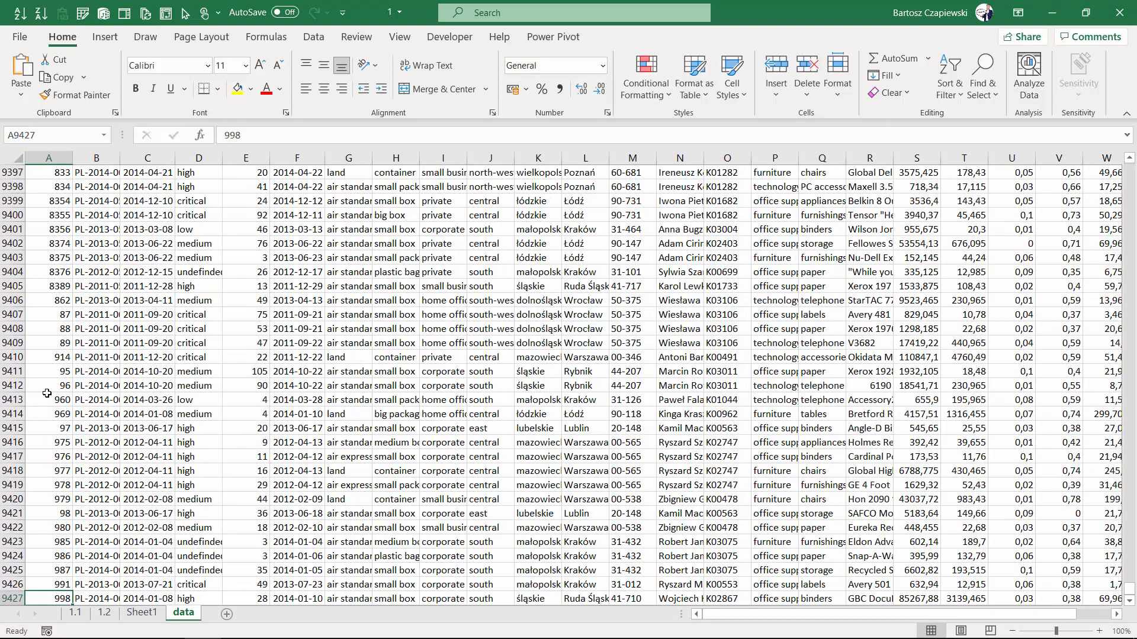
{"action": "scroll", "coordinate": [48, 394], "scroll_direction": "down", "scroll_amount": 3}
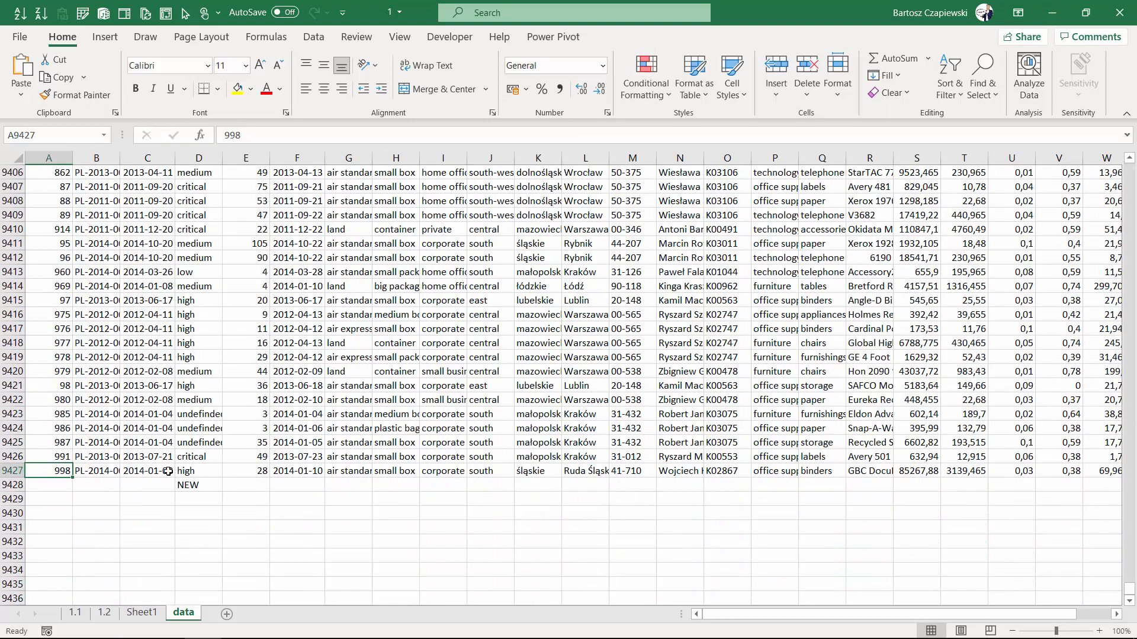
{"action": "left_click", "coordinate": [10, 471]}
{"action": "right_click", "coordinate": [12, 471]}
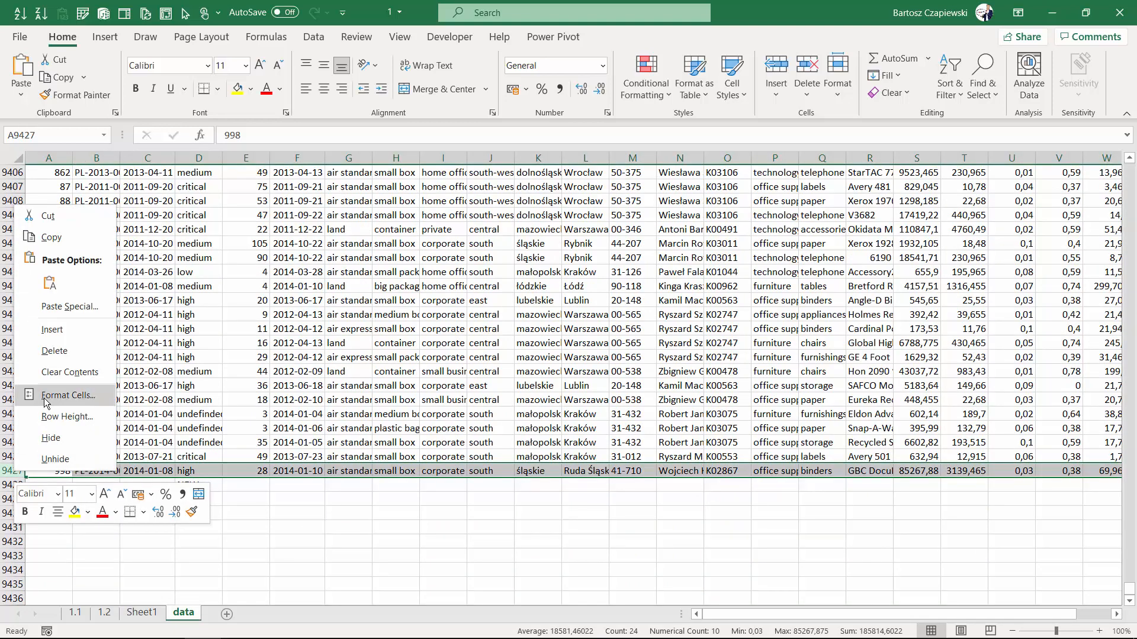
{"action": "left_click", "coordinate": [53, 330]}
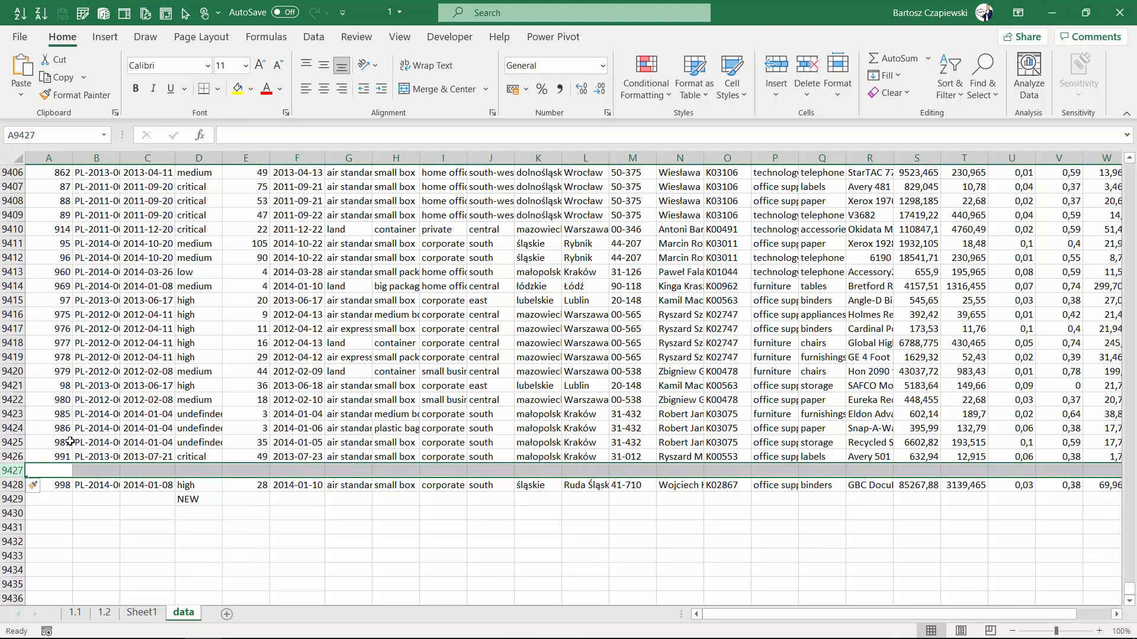
{"action": "key", "text": "ctrl+z"}
- Add a column header NEW in cell Y1 of the data sheet, directly after the Profit column
{"action": "left_click", "coordinate": [679, 356]}
{"action": "key", "text": "ctrl+Up"}
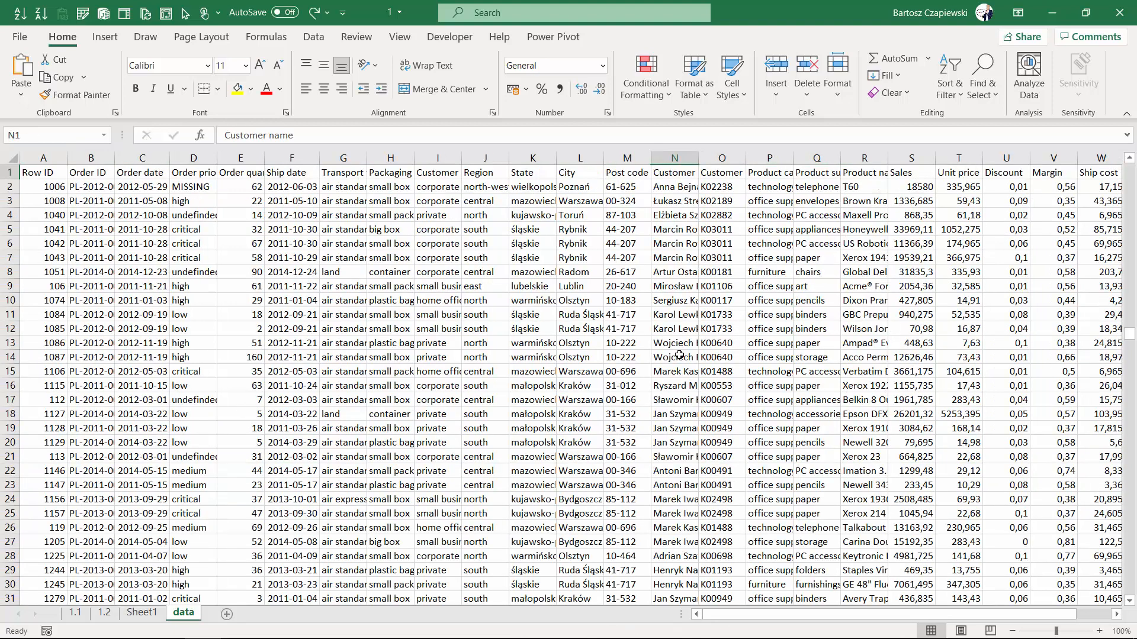
{"action": "key", "text": "ctrl+Right"}
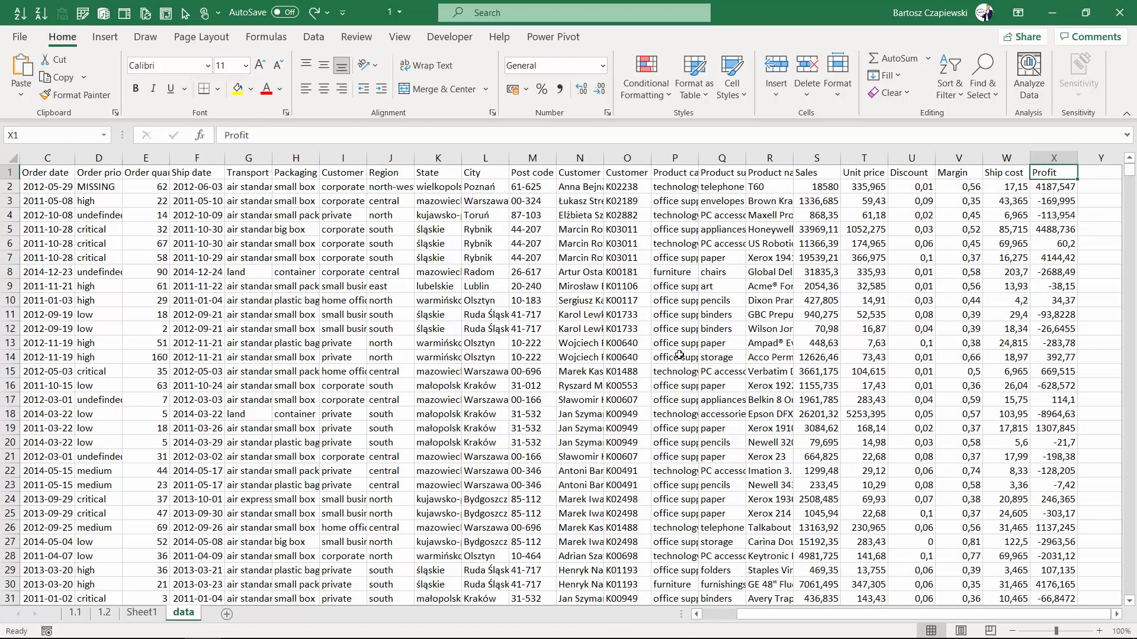
{"action": "left_click", "coordinate": [1097, 176]}
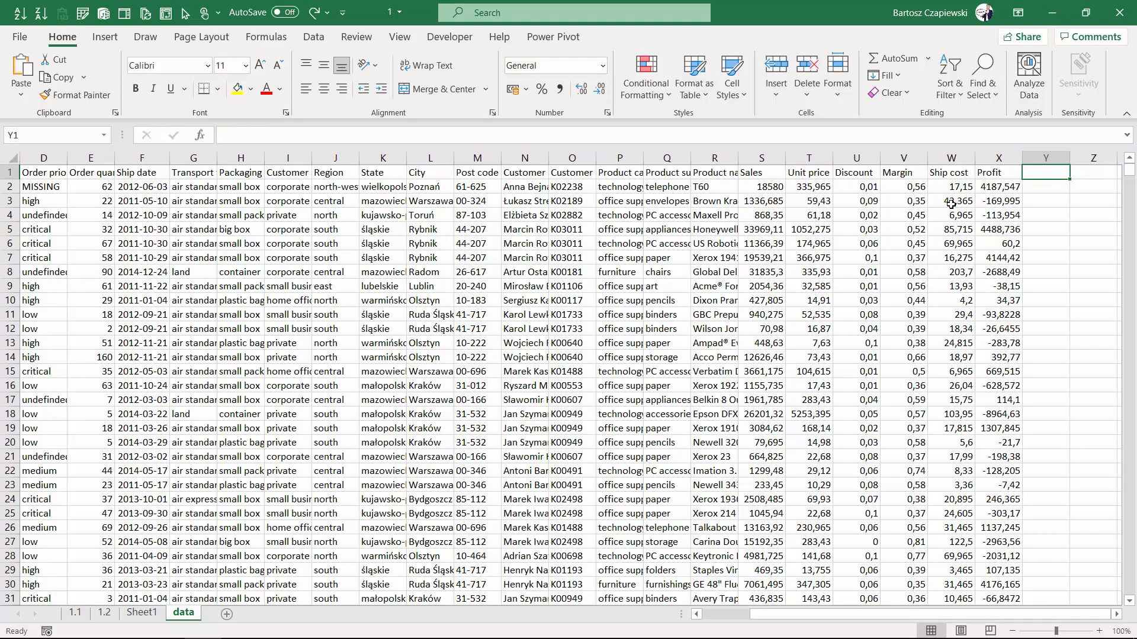
{"action": "type", "text": "NEW"}
{"action": "key", "text": "Left"}
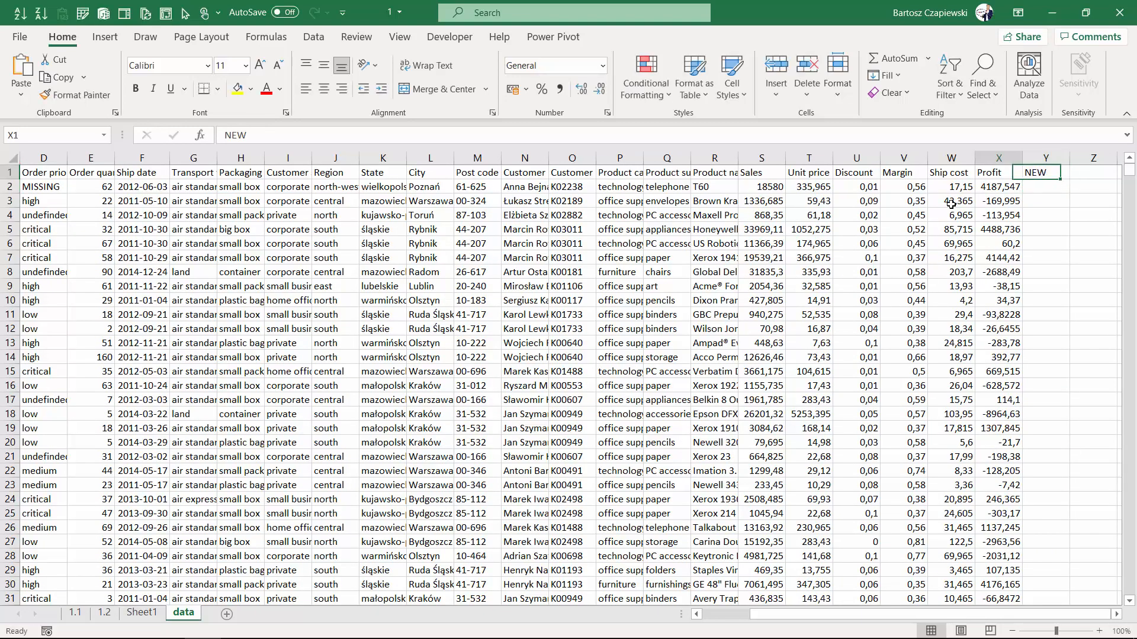
- Insert a column before the Profit column on the data sheet and enter New as its header in X1
{"action": "left_click", "coordinate": [995, 159]}
{"action": "right_click", "coordinate": [996, 161]}
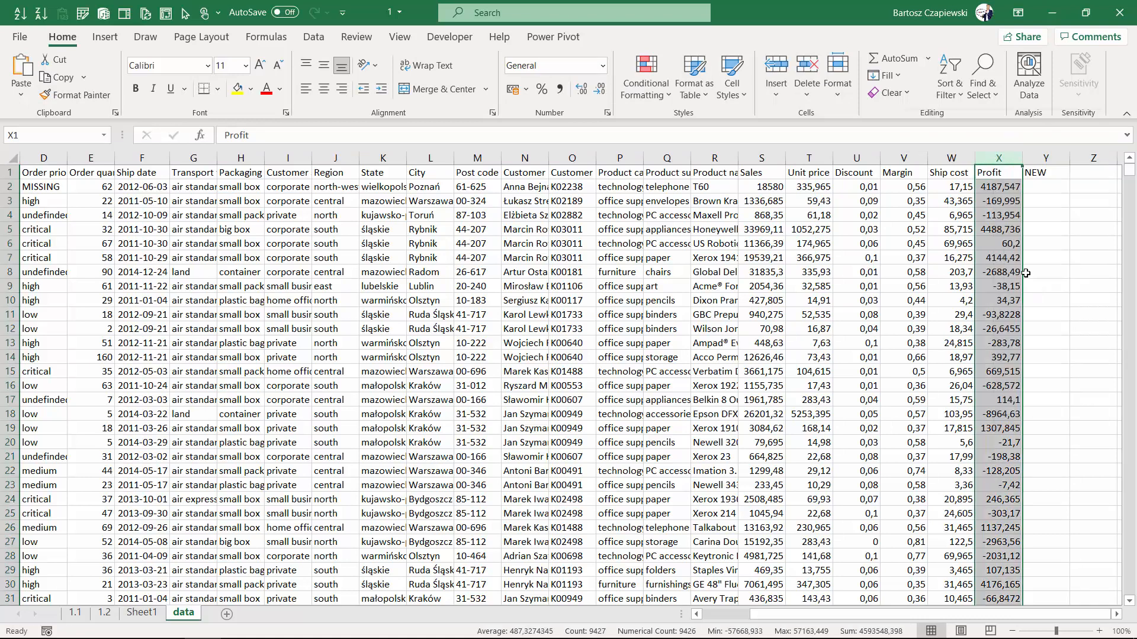
{"action": "left_click", "coordinate": [1033, 287]}
{"action": "left_click", "coordinate": [1001, 174]}
{"action": "type", "text": "New"}
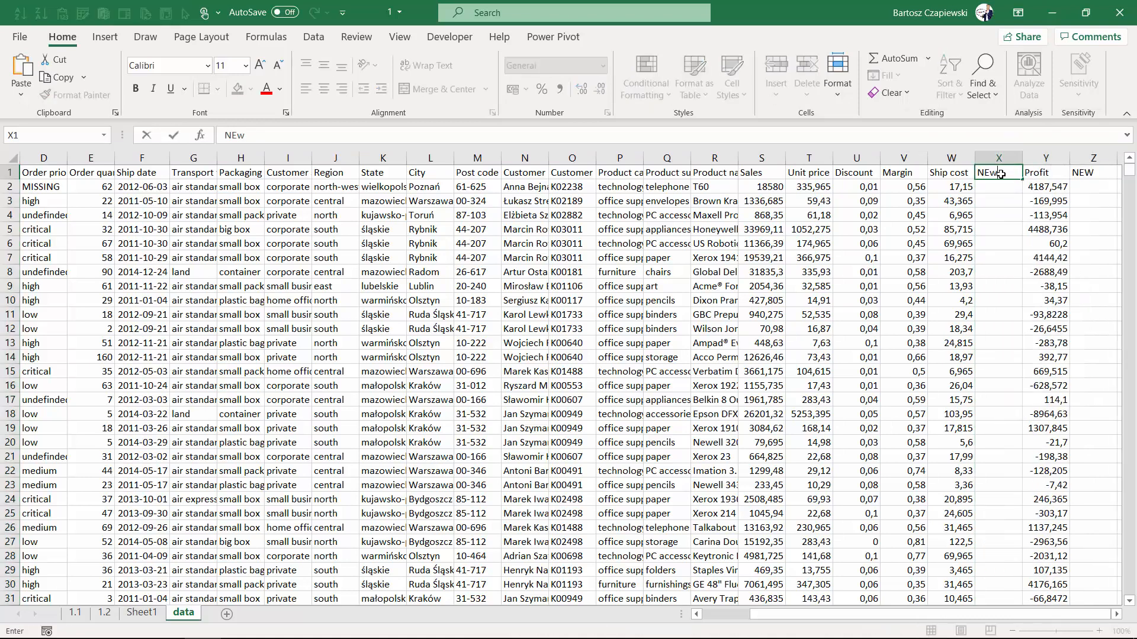
{"action": "key", "text": "Return"}
{"action": "left_click", "coordinate": [1001, 174]}
{"action": "type", "text": "EW"}
{"action": "key", "text": "BackSpace"}
{"action": "key", "text": "BackSpace"}
{"action": "type", "text": "NEW"}
{"action": "key", "text": "Escape"}
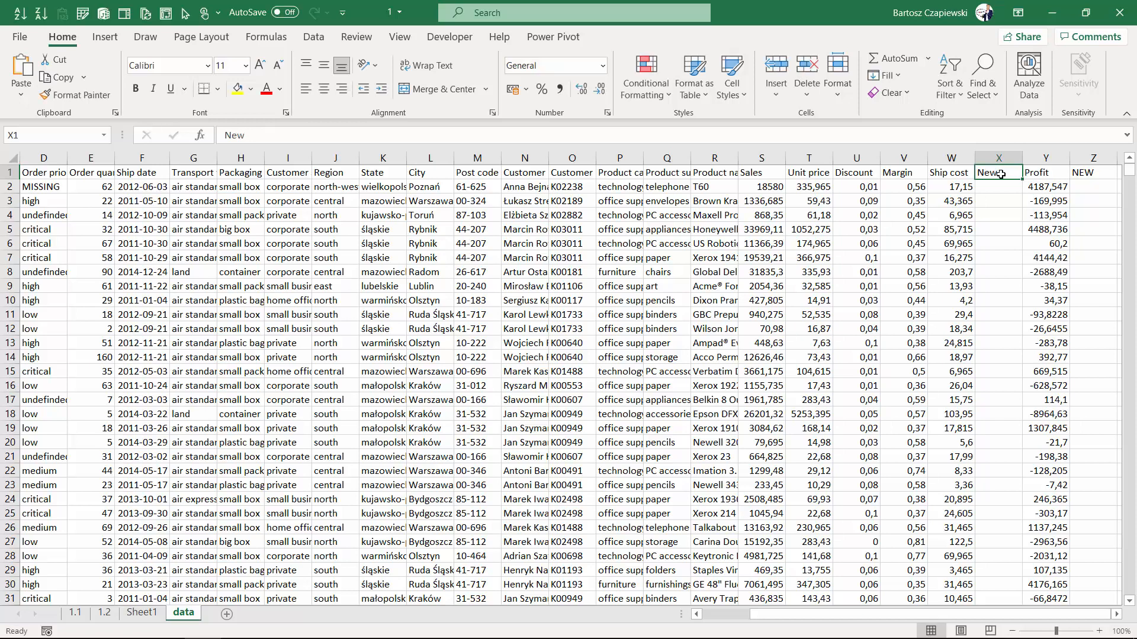
- Undo the New header, the inserted column and the NEW header after the Profit column
{"action": "key", "text": "ctrl+z"}
{"action": "key", "text": "ctrl+z"}
{"action": "key", "text": "ctrl+z"}
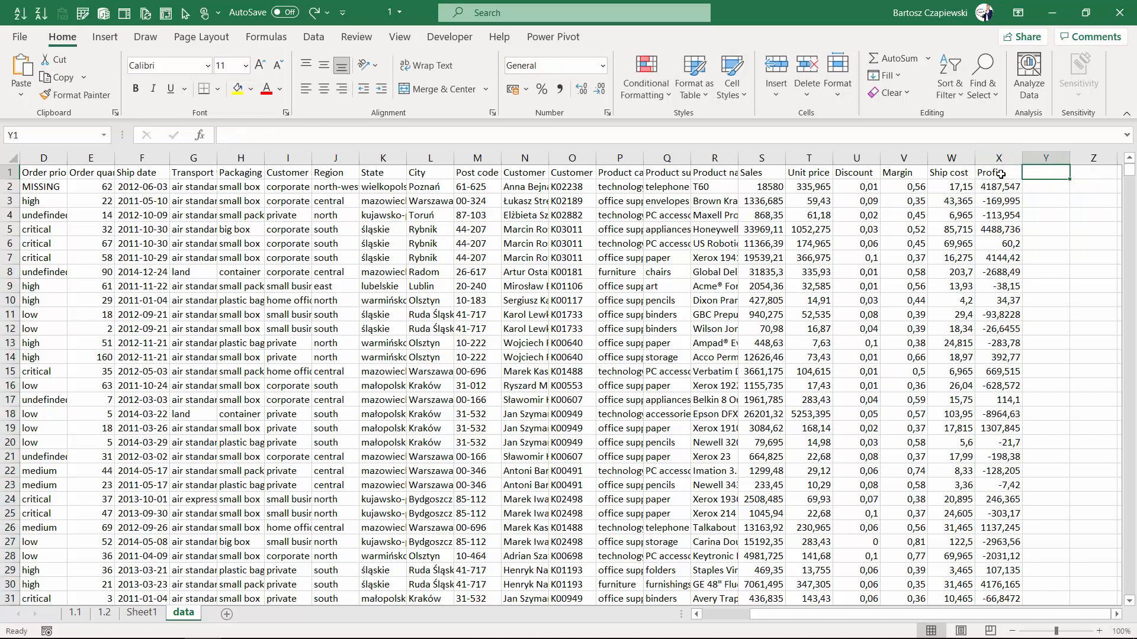
- Select the whole columns A to X and check the source range offered for a new PivotTable, without creating it
{"action": "key", "text": "Left"}
{"action": "key", "text": "Left"}
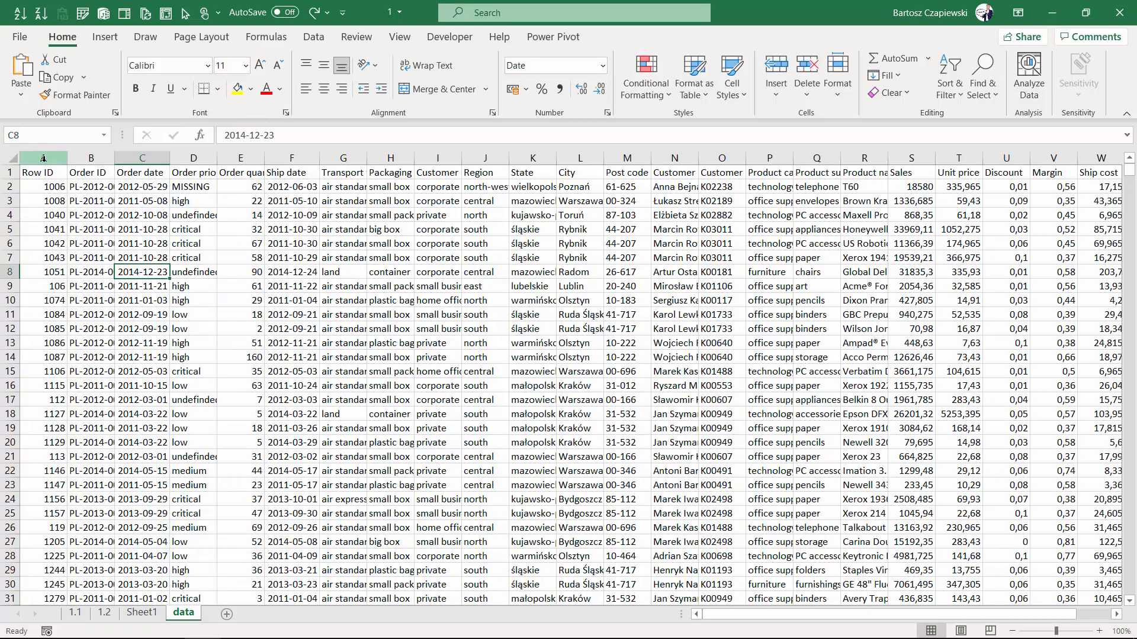
{"action": "left_click_drag", "start_coordinate": [43, 158], "coordinate": [1000, 155]}
{"action": "left_click_drag", "start_coordinate": [794, 616], "coordinate": [717, 618]}
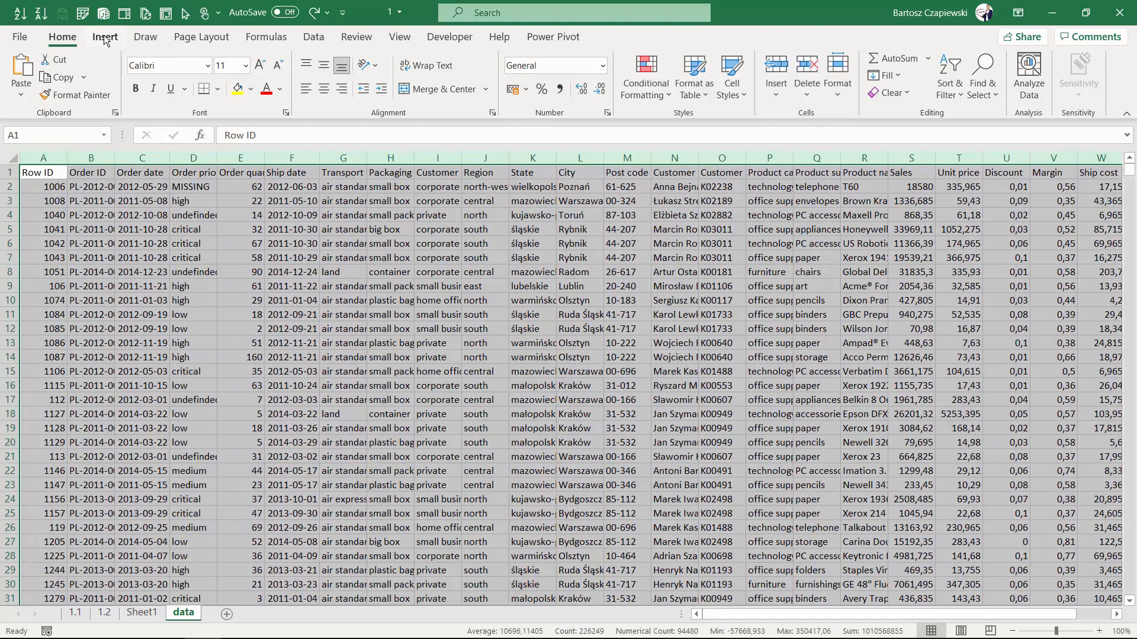
{"action": "left_click", "coordinate": [27, 71]}
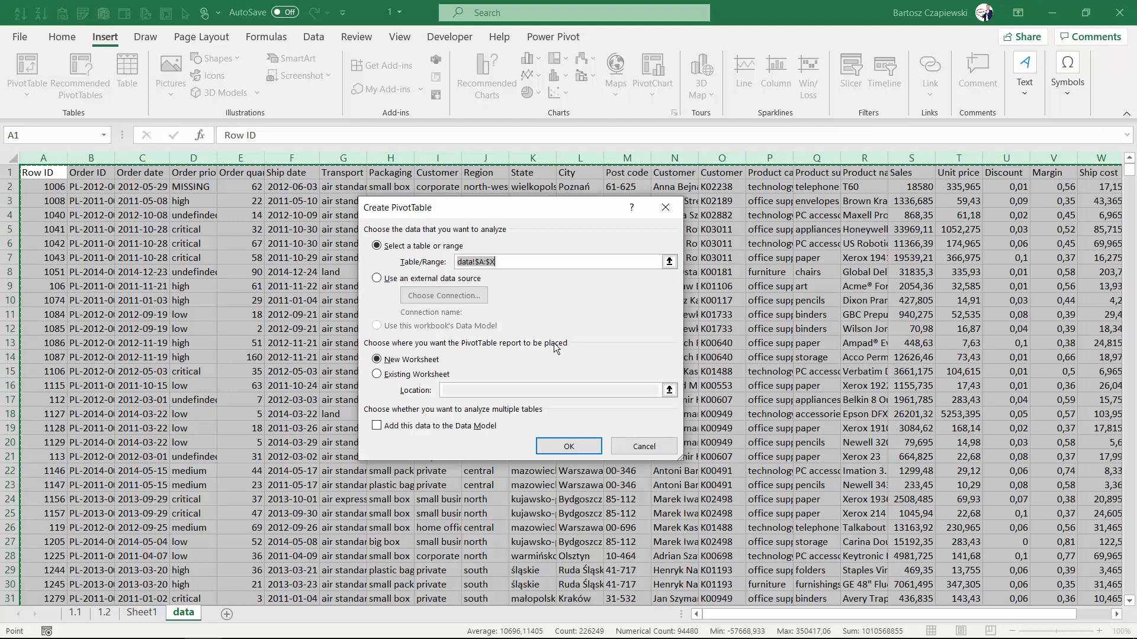
{"action": "left_click", "coordinate": [635, 449]}
- Clear the NEW entry from cell D9428 below the last record and return to cell A1
{"action": "left_click", "coordinate": [211, 205]}
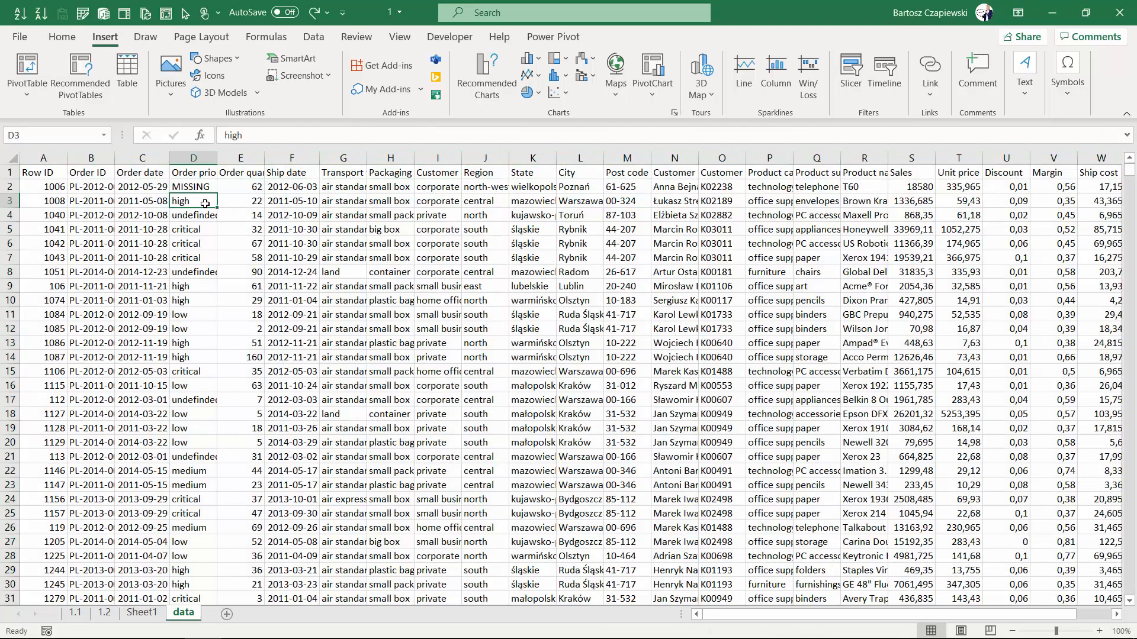
{"action": "key", "text": "ctrl+Down"}
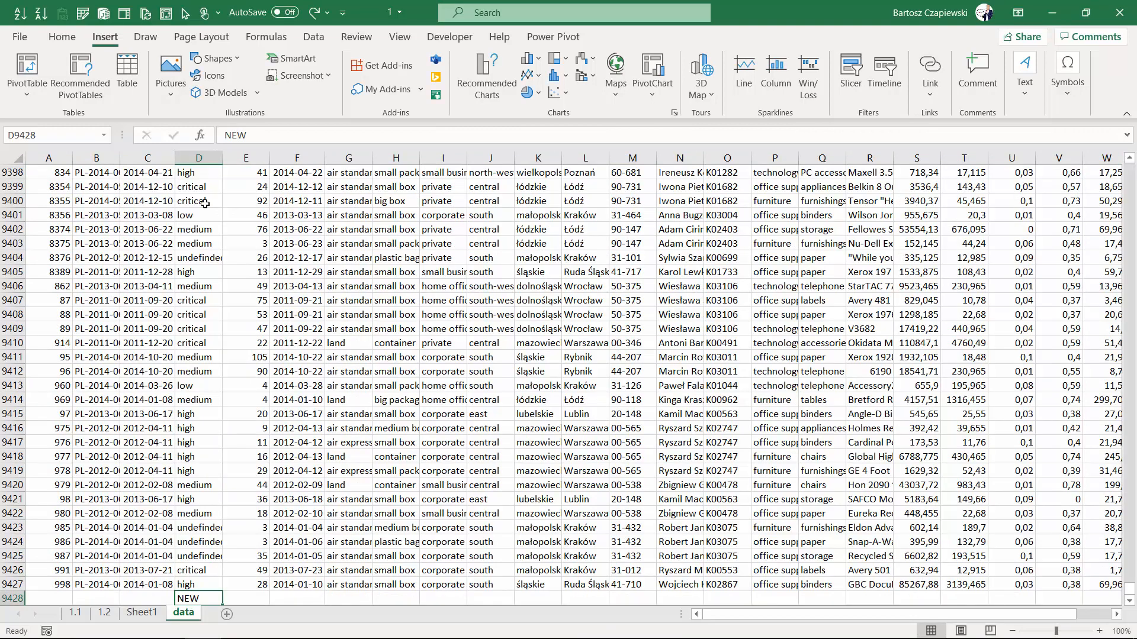
{"action": "key", "text": "ctrl+Up"}
{"action": "key", "text": "ctrl+Left"}
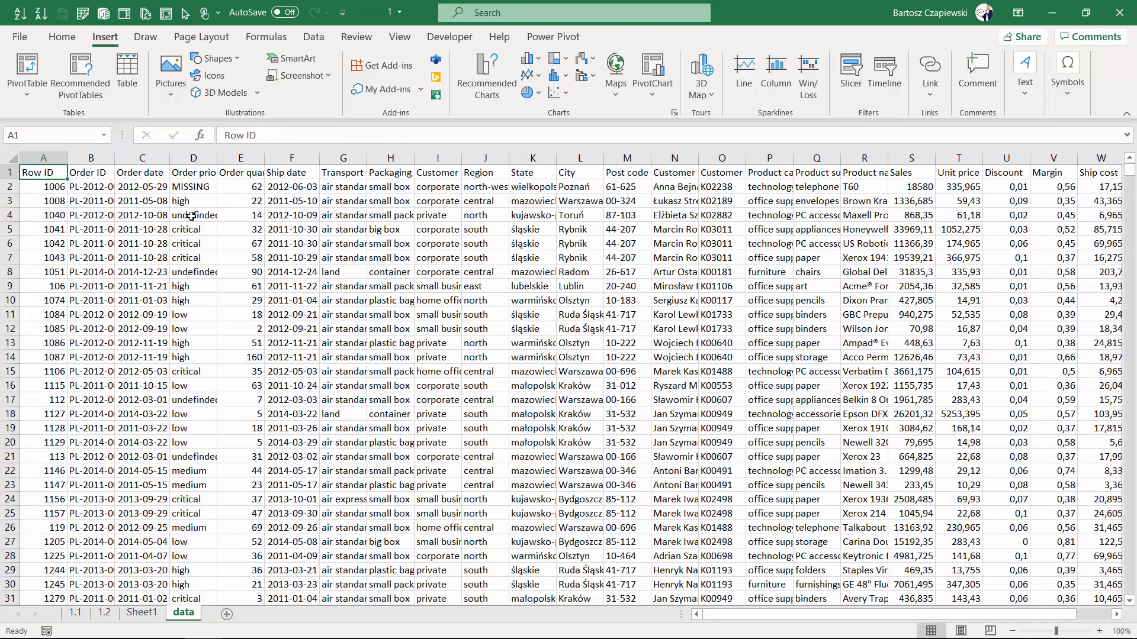
- Convert the data range $A$1:$X$9427 into a table with headers
{"action": "left_click", "coordinate": [211, 213]}
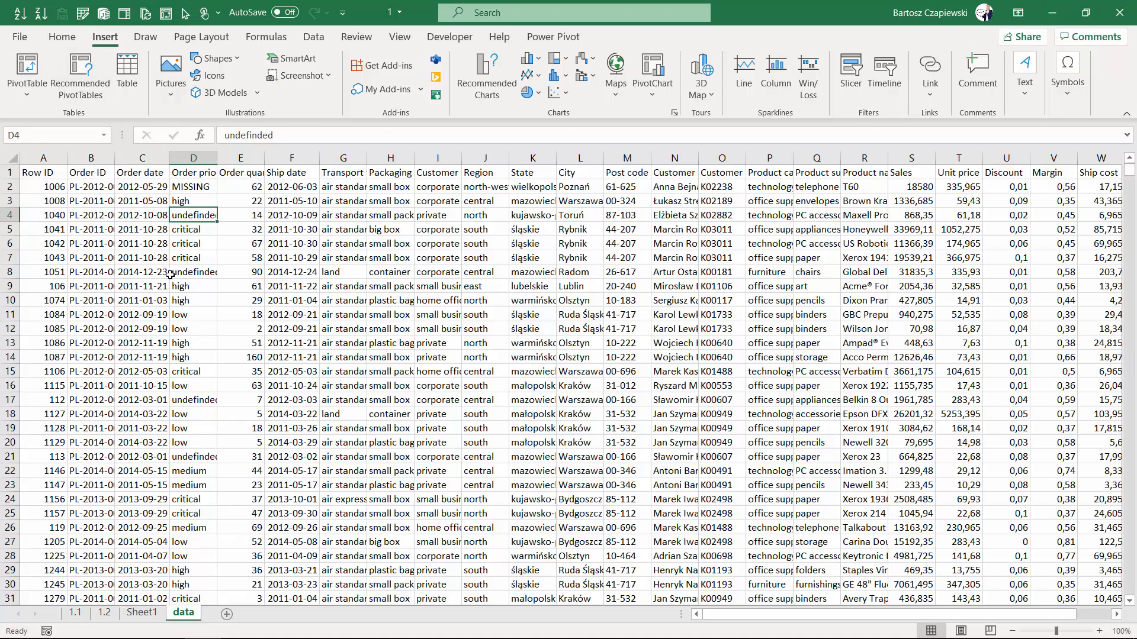
{"action": "left_click", "coordinate": [129, 78]}
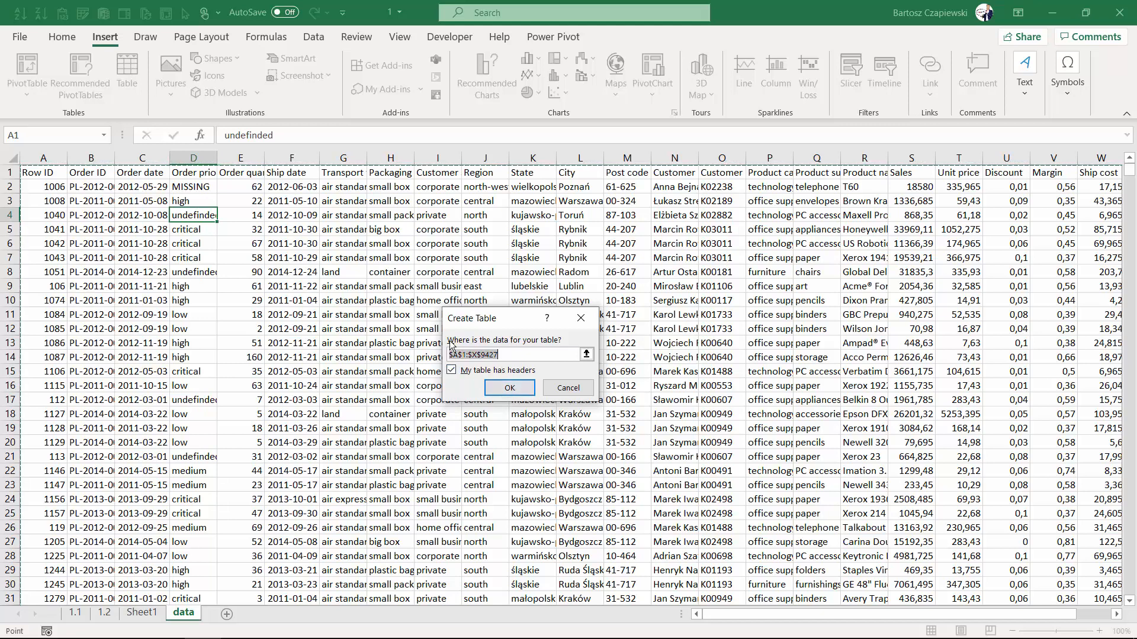
{"action": "left_click", "coordinate": [509, 388]}
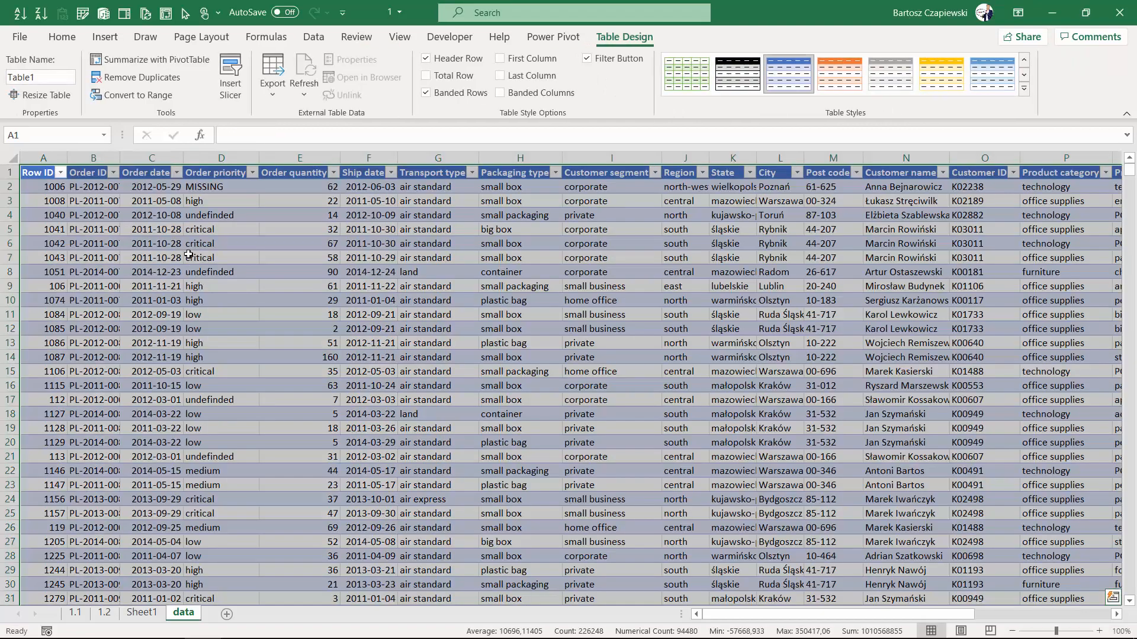
- Create a PivotTable from Table1 on a new worksheet
{"action": "left_click", "coordinate": [196, 225]}
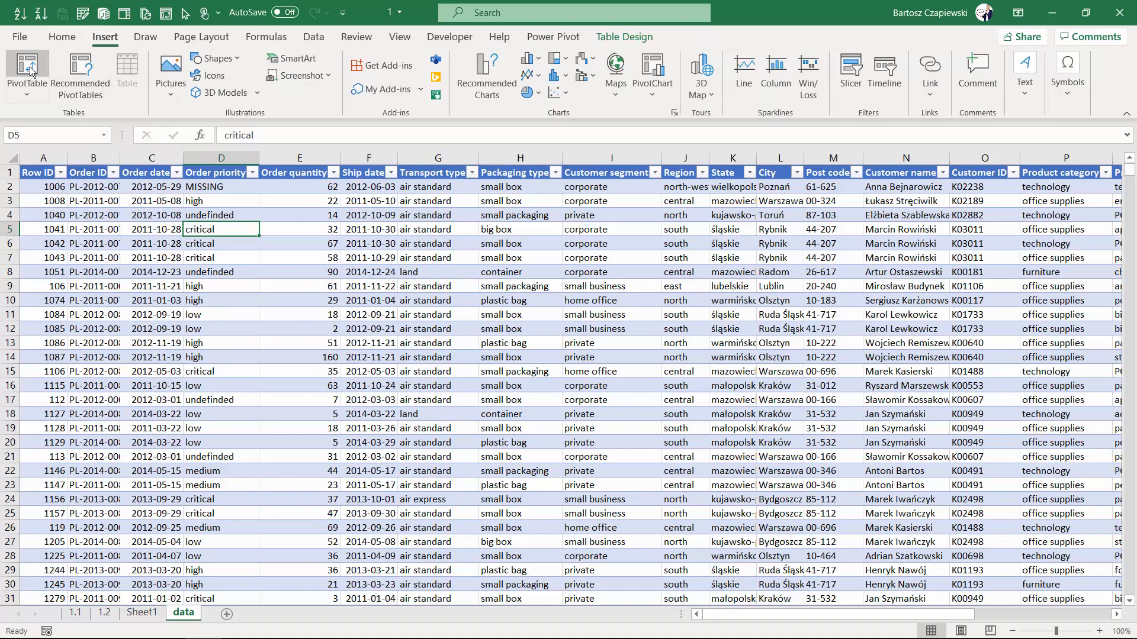
{"action": "left_click", "coordinate": [28, 70]}
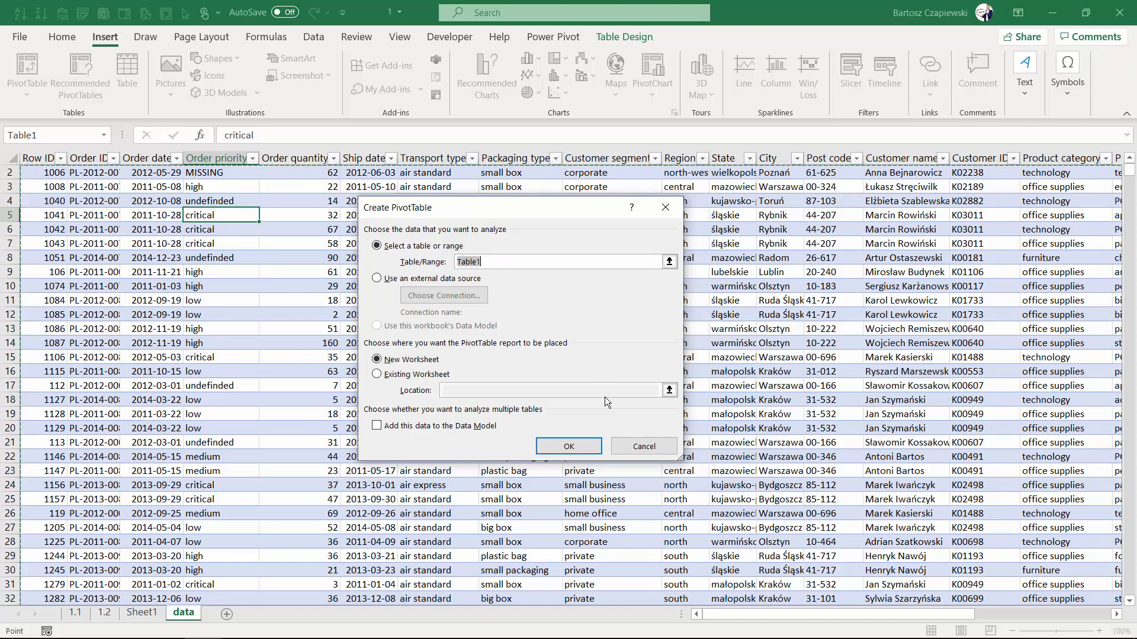
{"action": "left_click", "coordinate": [567, 446]}
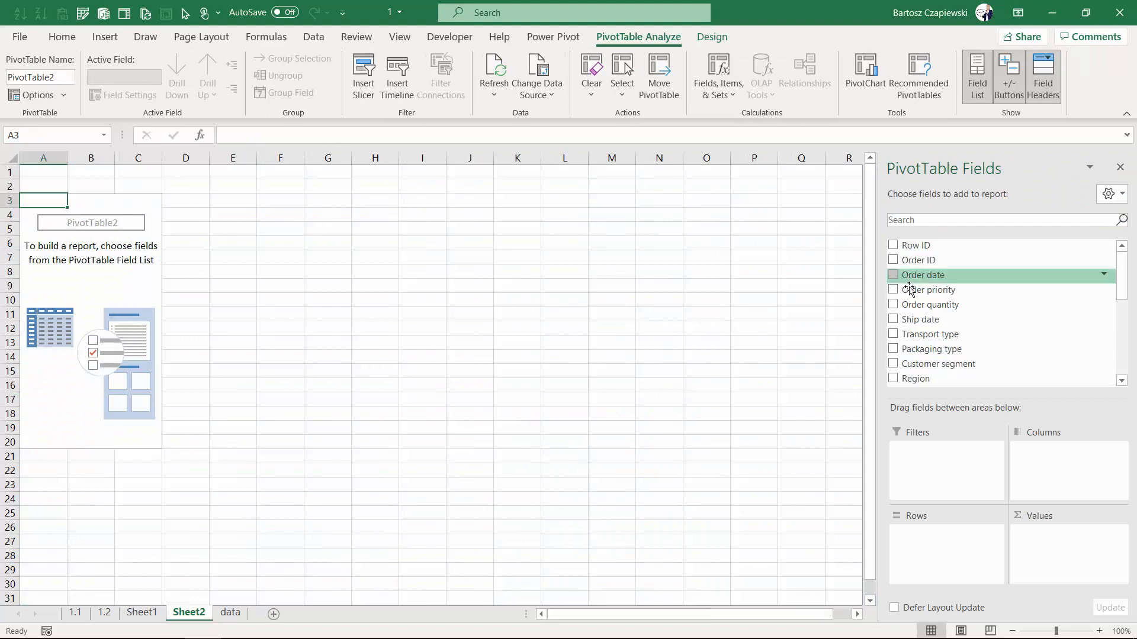
- Add Order priority to the rows of the new PivotTable and Sales to its values
{"action": "left_click_drag", "start_coordinate": [940, 294], "coordinate": [929, 543]}
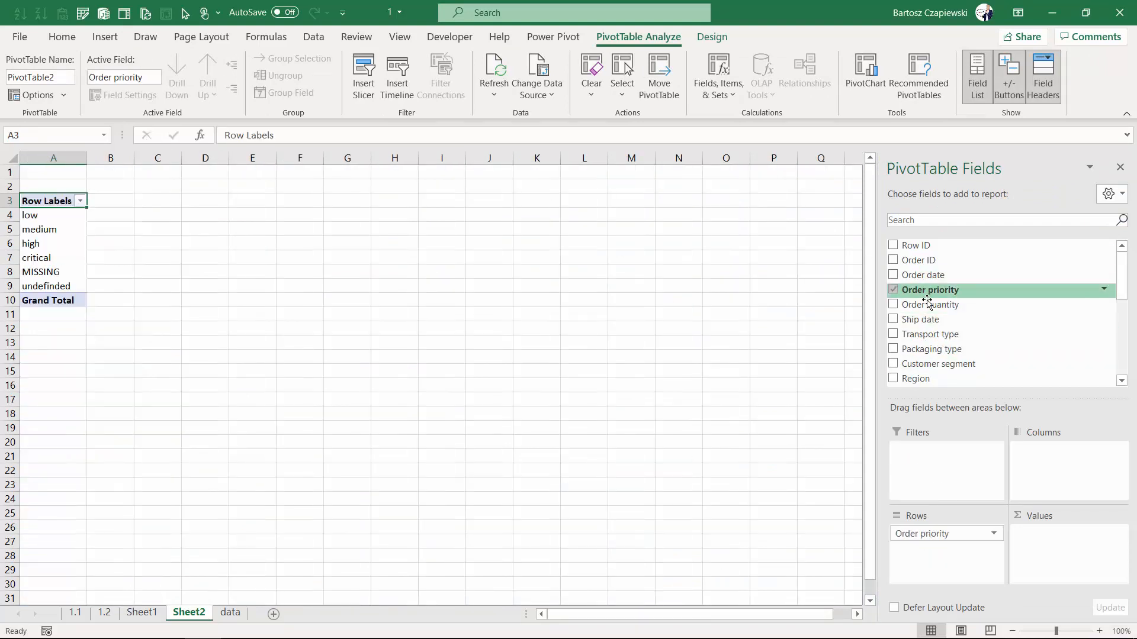
{"action": "scroll", "coordinate": [925, 297], "scroll_direction": "down", "scroll_amount": 5}
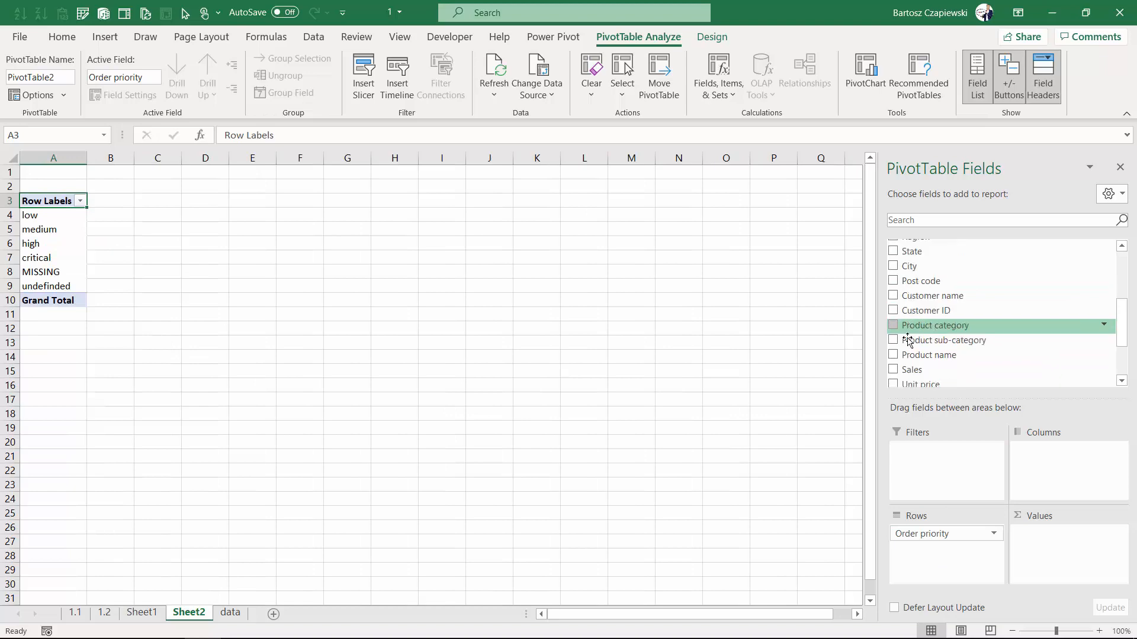
{"action": "left_click", "coordinate": [893, 369]}
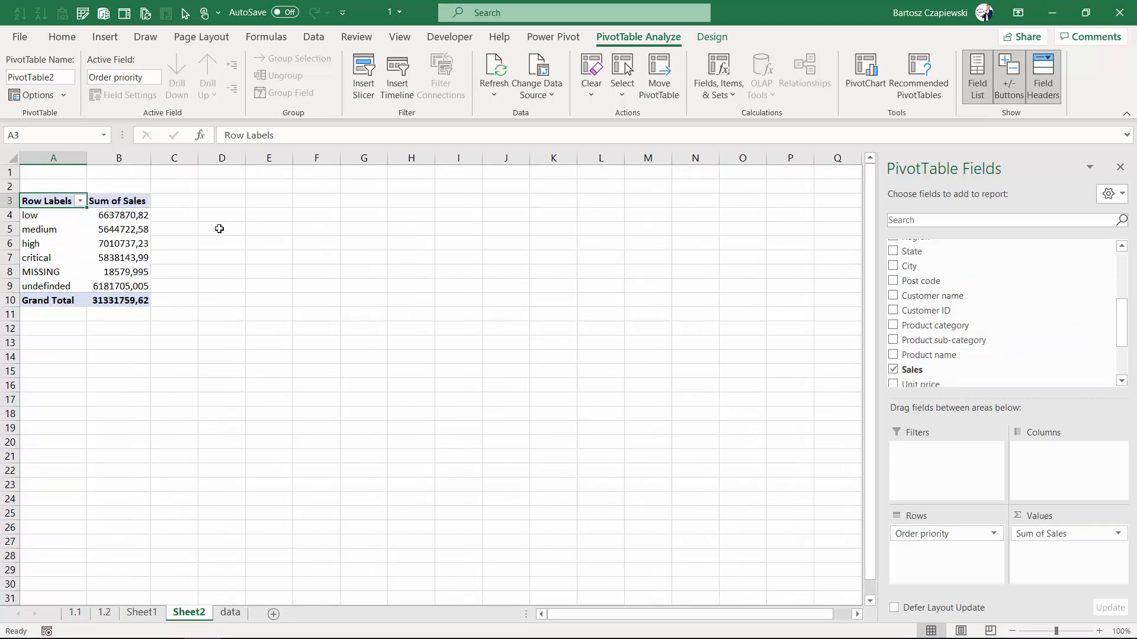
- Add a new record below the table's last row by entering NEW as its order priority in D9428
{"action": "left_click", "coordinate": [230, 614]}
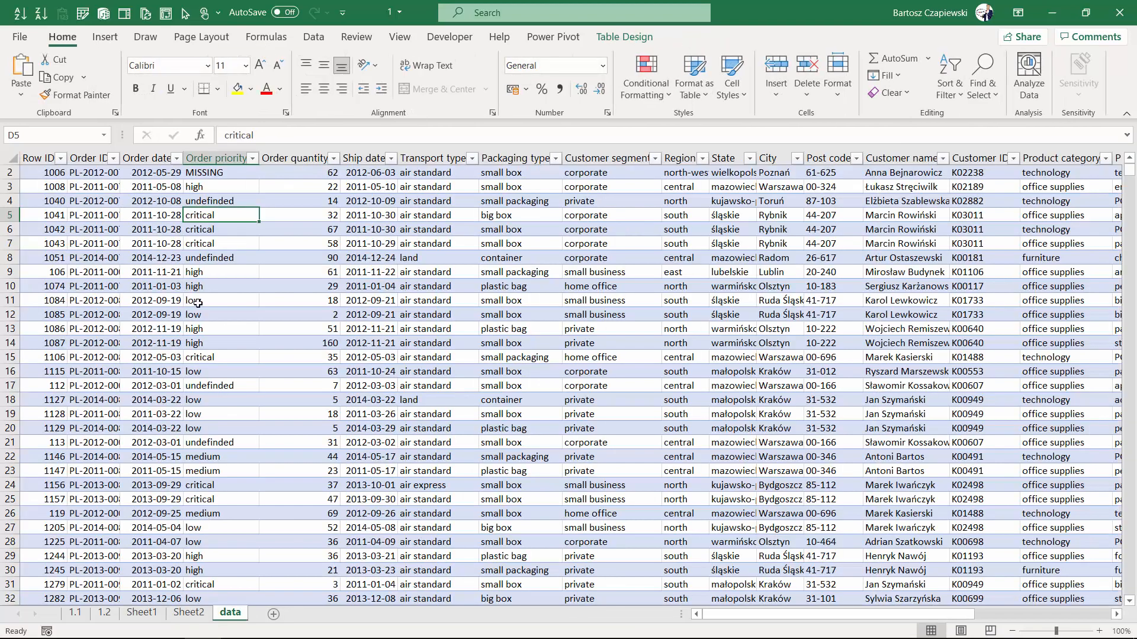
{"action": "key", "text": "ctrl+Down"}
{"action": "key", "text": "Down"}
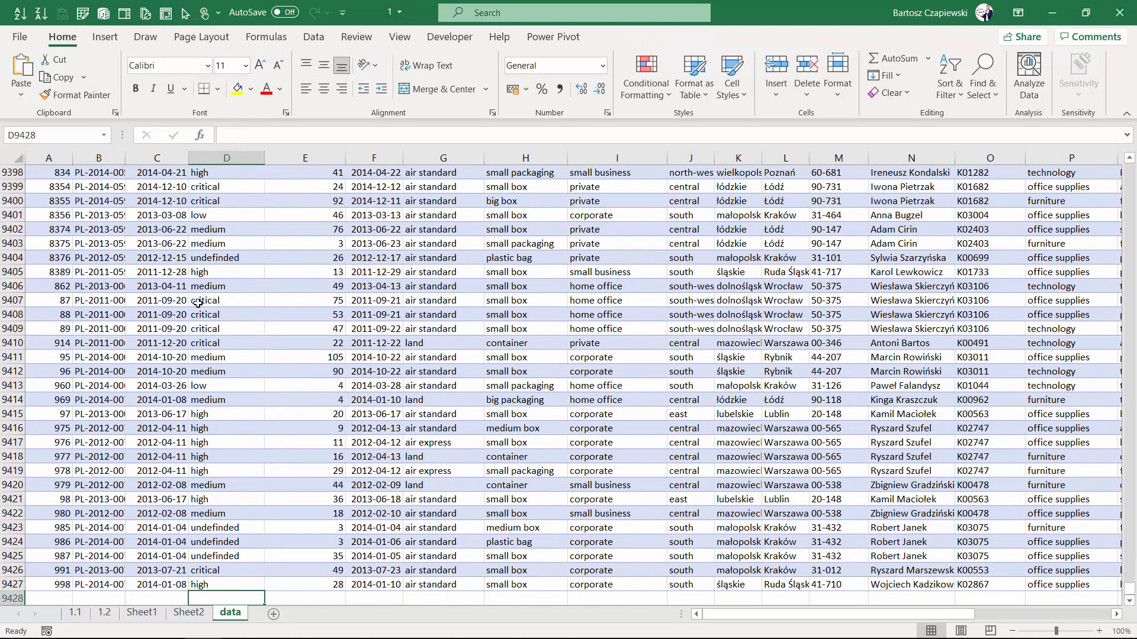
{"action": "type", "text": "NEW"}
{"action": "scroll", "coordinate": [197, 237], "scroll_direction": "down", "scroll_amount": 2}
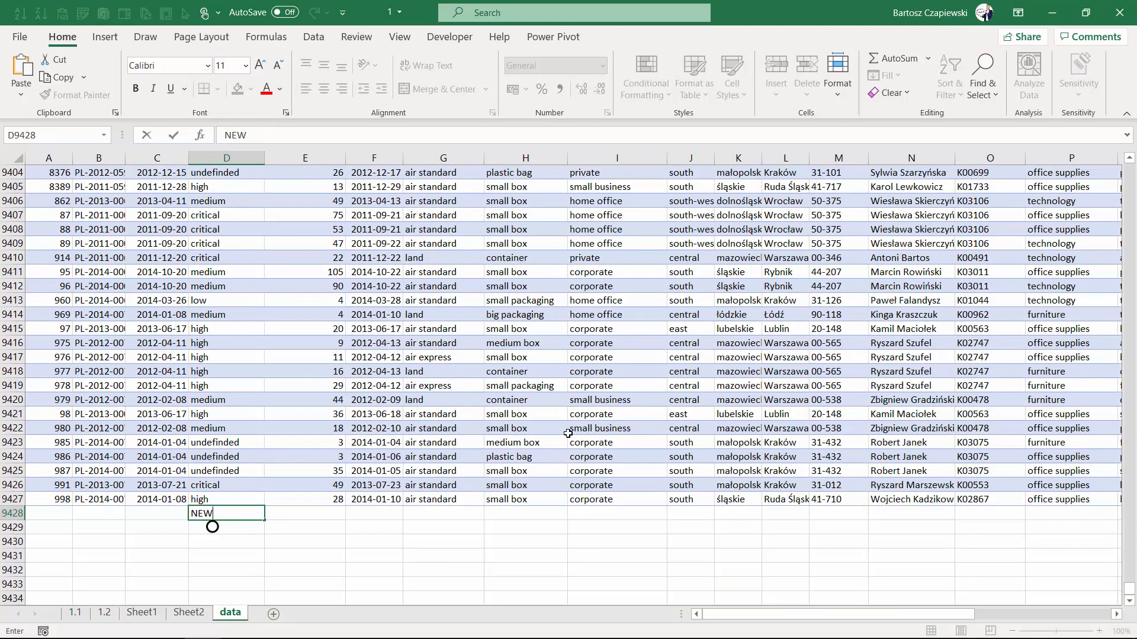
{"action": "key", "text": "Return"}
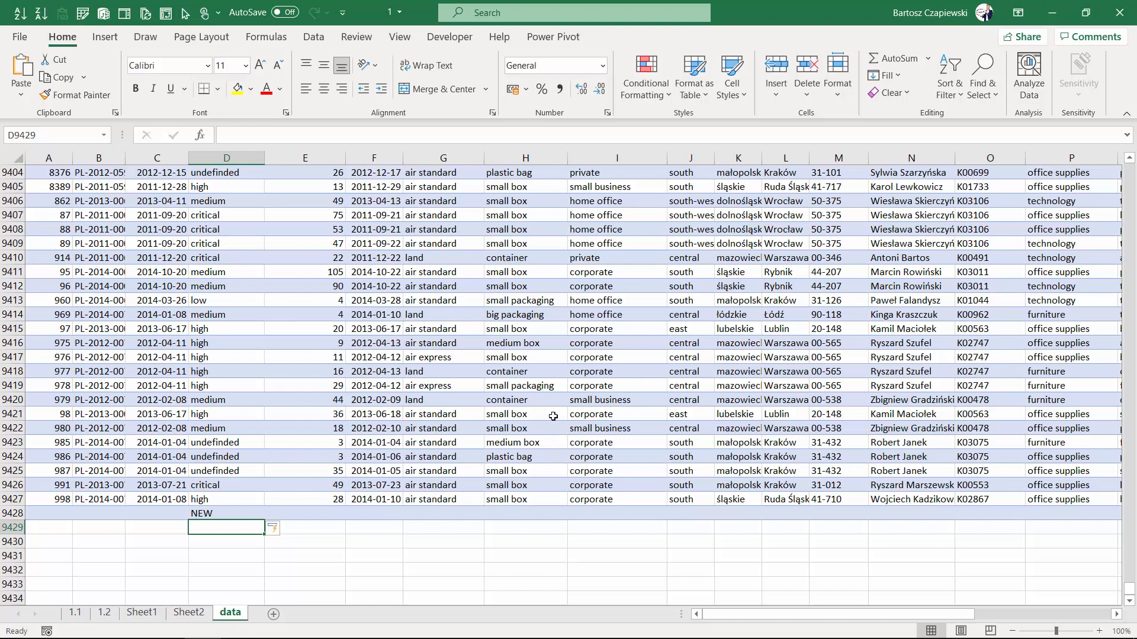
- Refresh the order priority PivotTable on Sheet2 to pick up the row added to the table
{"action": "left_click", "coordinate": [195, 617]}
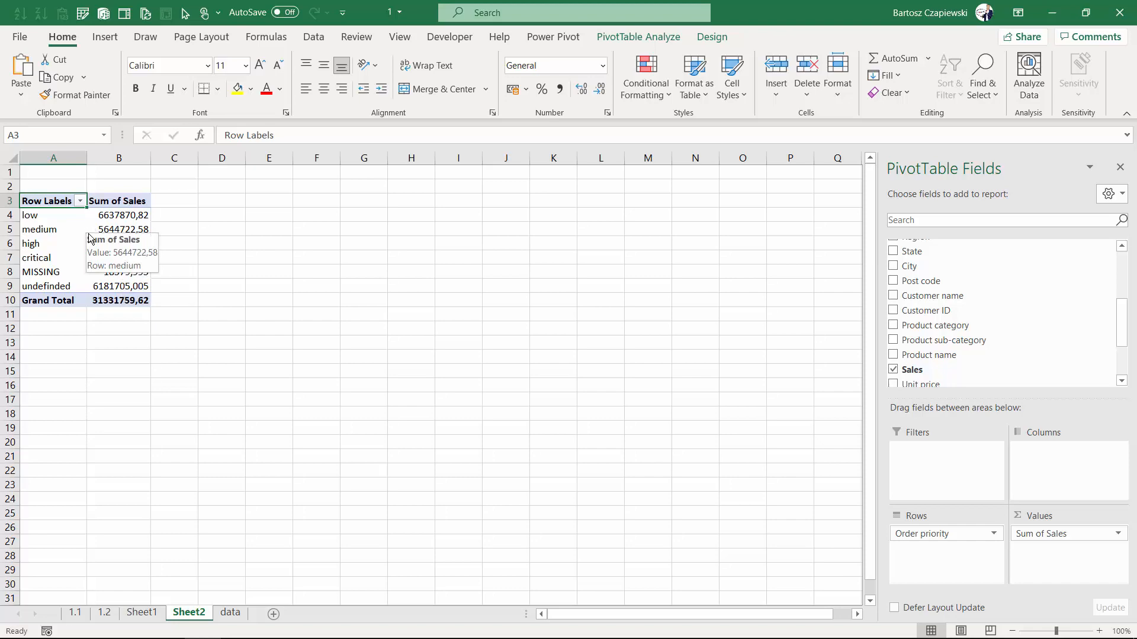
{"action": "scroll", "coordinate": [53, 228], "scroll_direction": "up", "scroll_amount": 3}
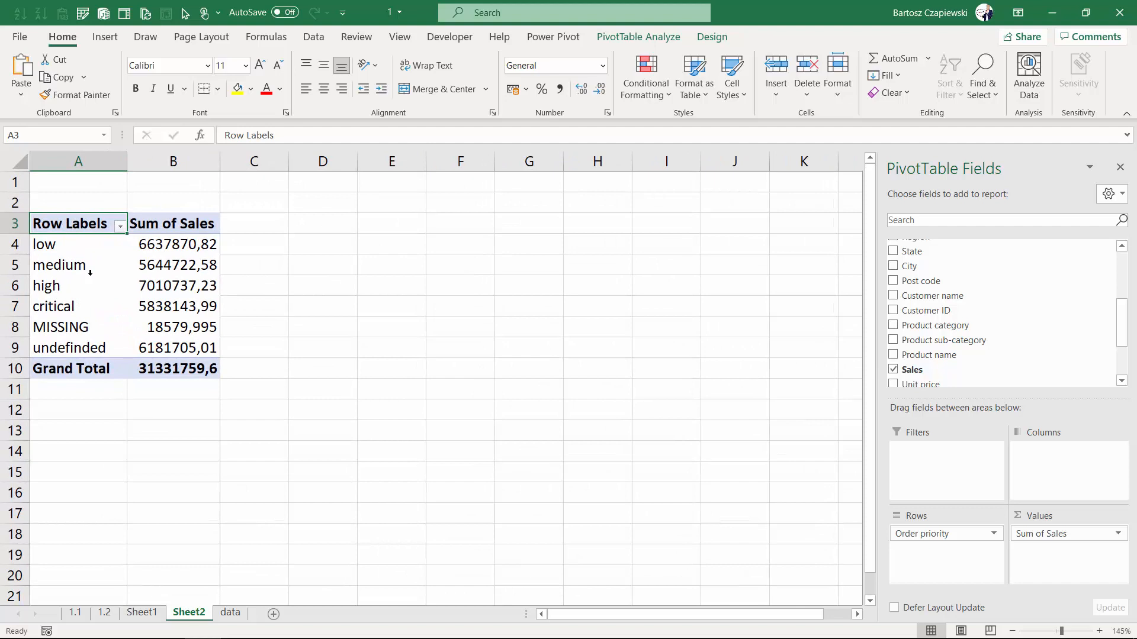
{"action": "left_click", "coordinate": [167, 261]}
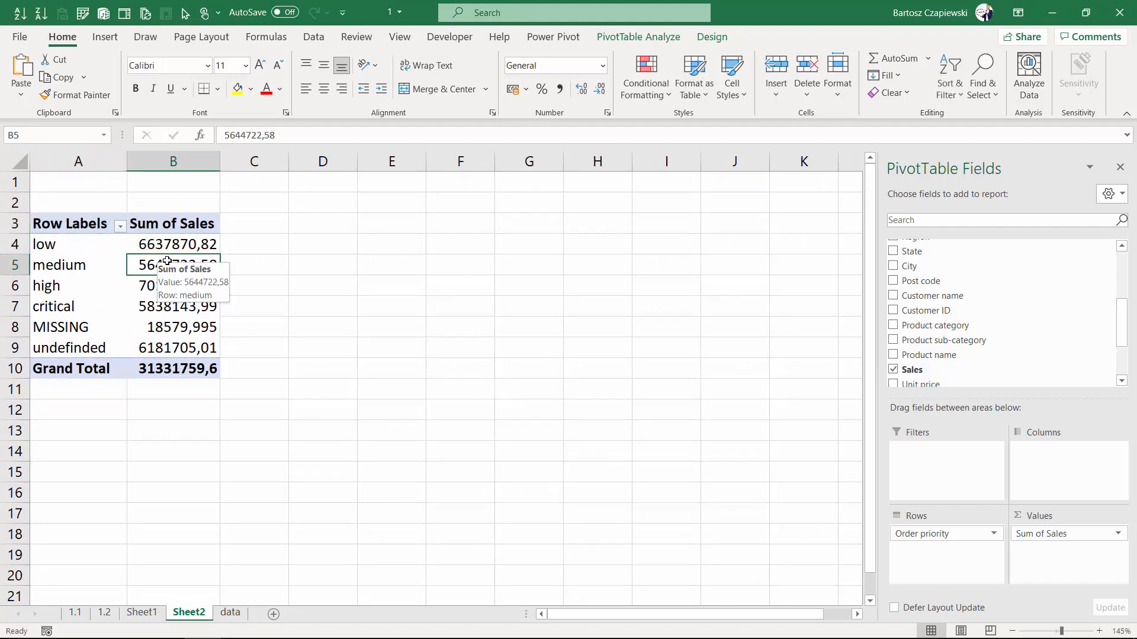
{"action": "right_click", "coordinate": [168, 261]}
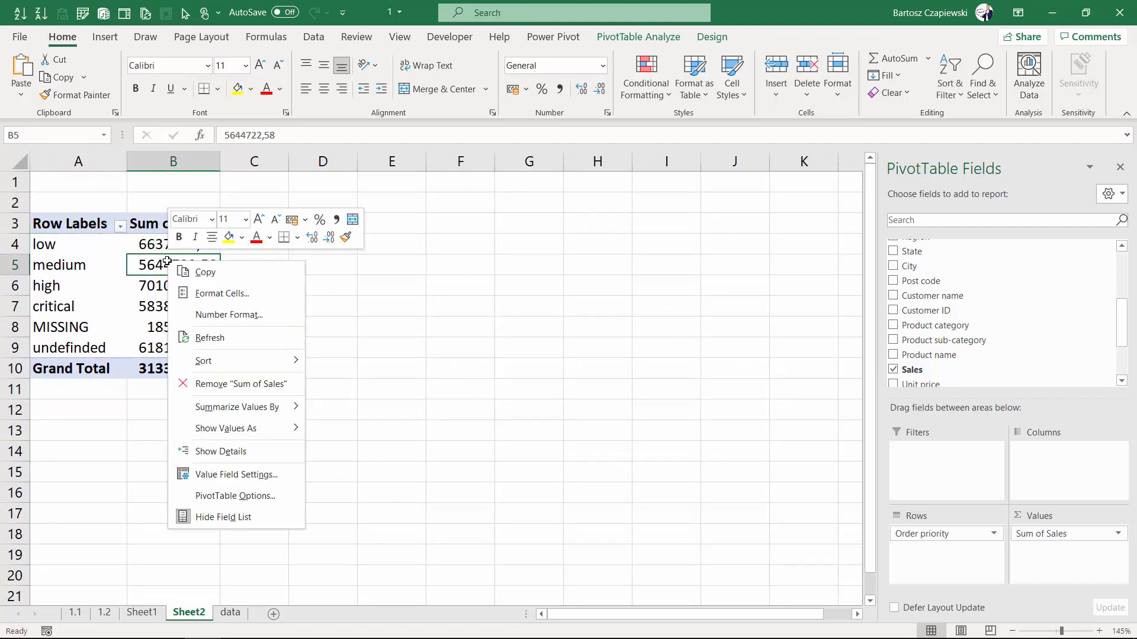
{"action": "left_click", "coordinate": [237, 338]}
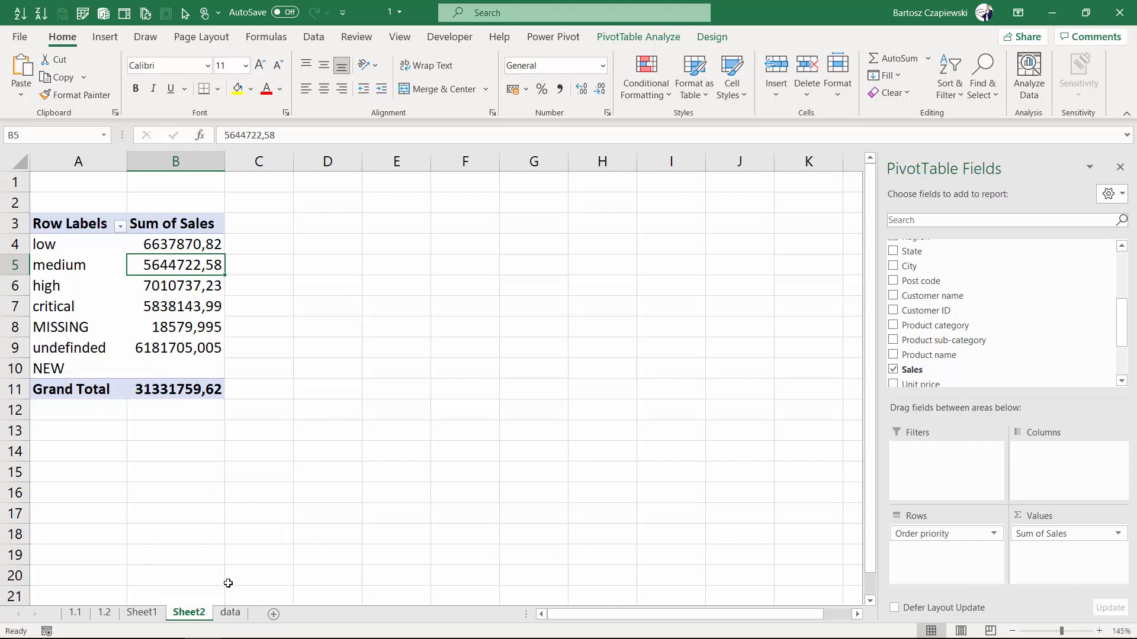
- Add a table column headed NEW in cell Y1 of the data sheet, directly after Profit
{"action": "left_click", "coordinate": [234, 613]}
{"action": "left_click", "coordinate": [418, 276]}
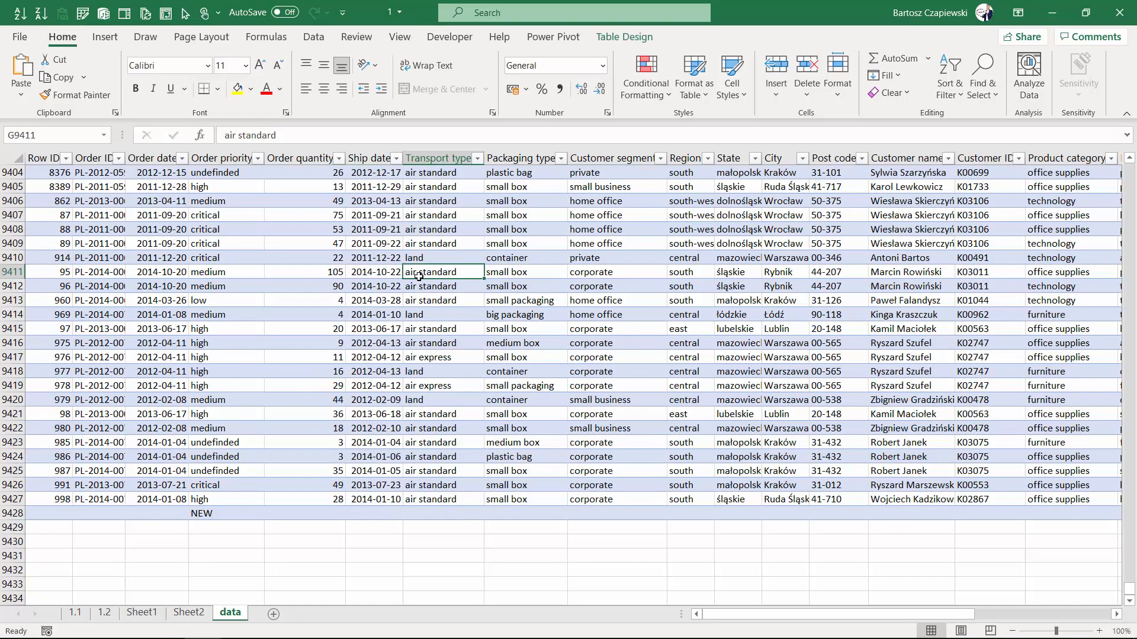
{"action": "key", "text": "ctrl+Up"}
{"action": "key", "text": "ctrl+Right"}
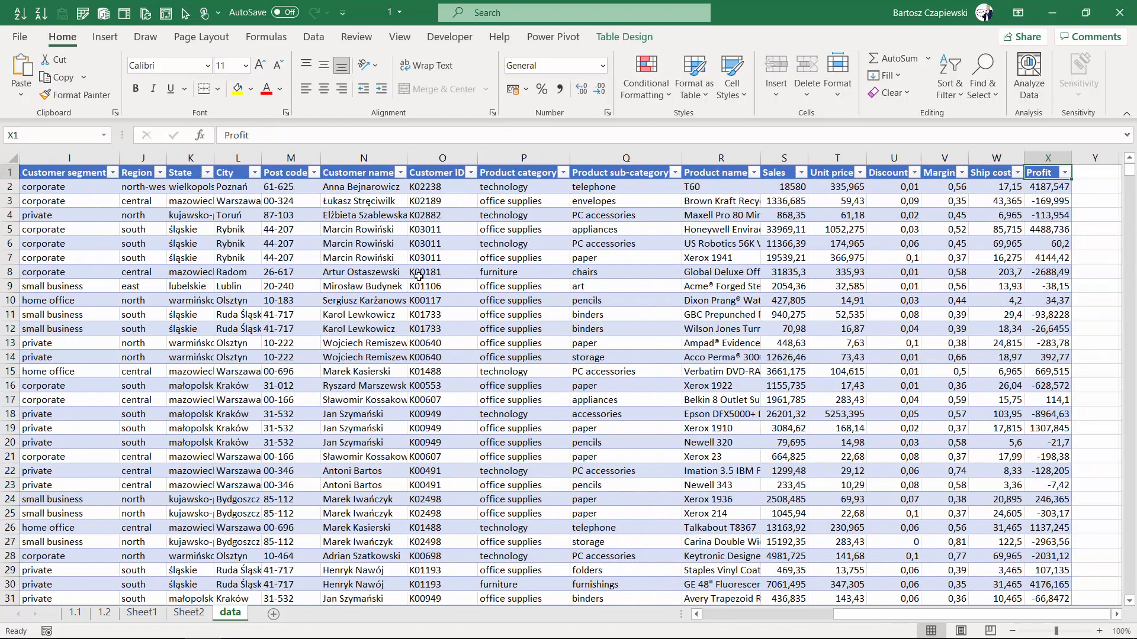
{"action": "key", "text": "Right"}
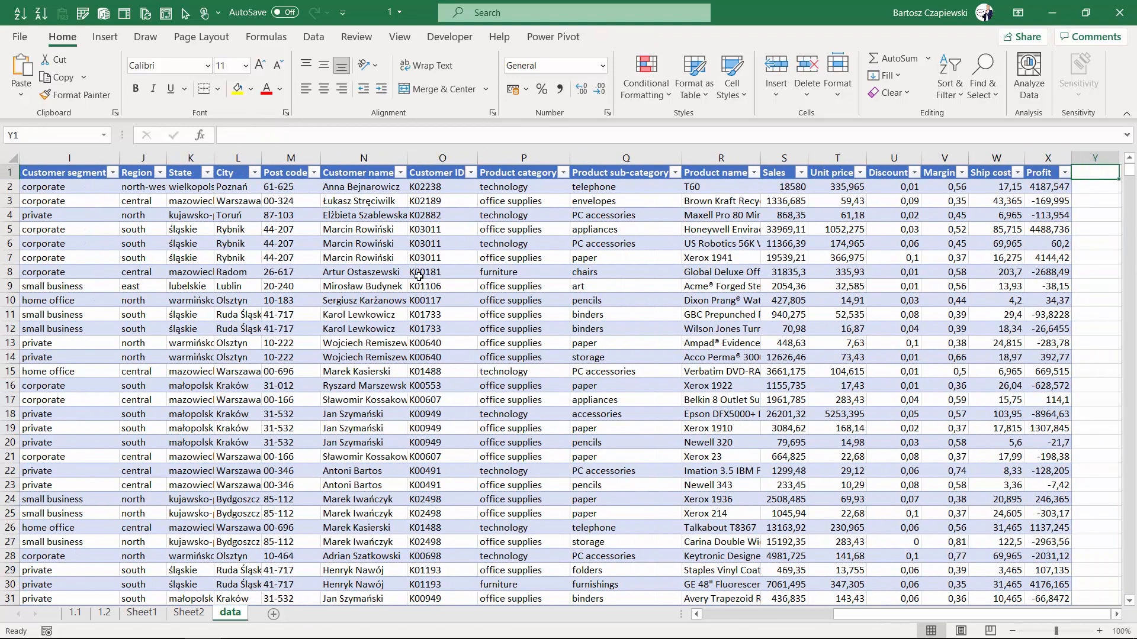
{"action": "type", "text": "NEW"}
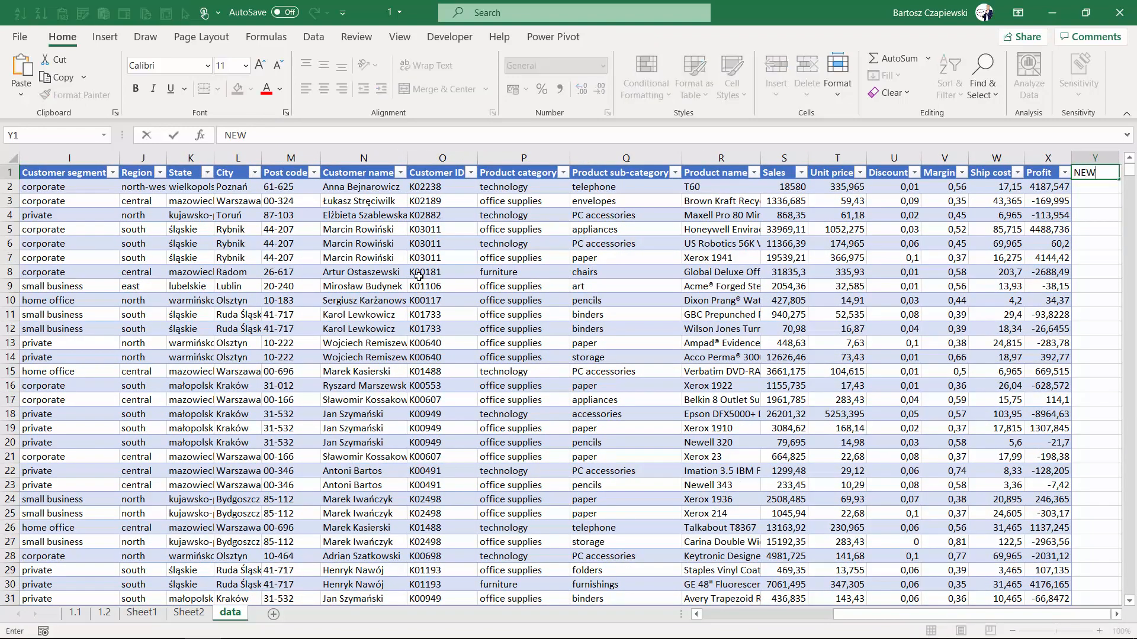
{"action": "key", "text": "Return"}
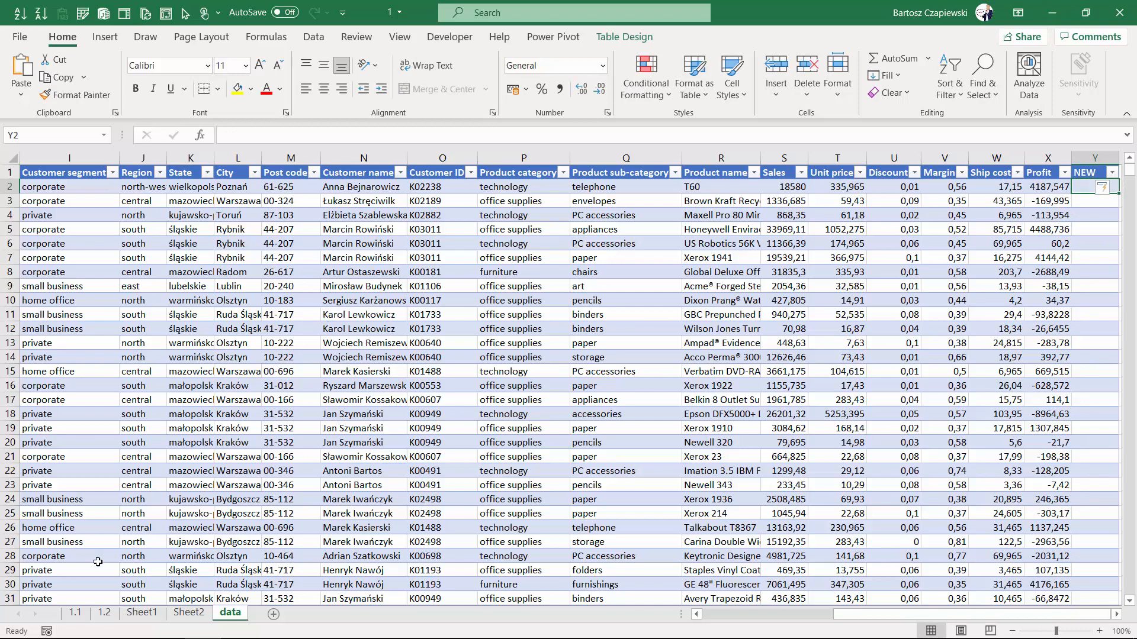
- Refresh the Sheet2 PivotTable to pick up the column added to the table
{"action": "left_click", "coordinate": [197, 616]}
{"action": "right_click", "coordinate": [172, 243]}
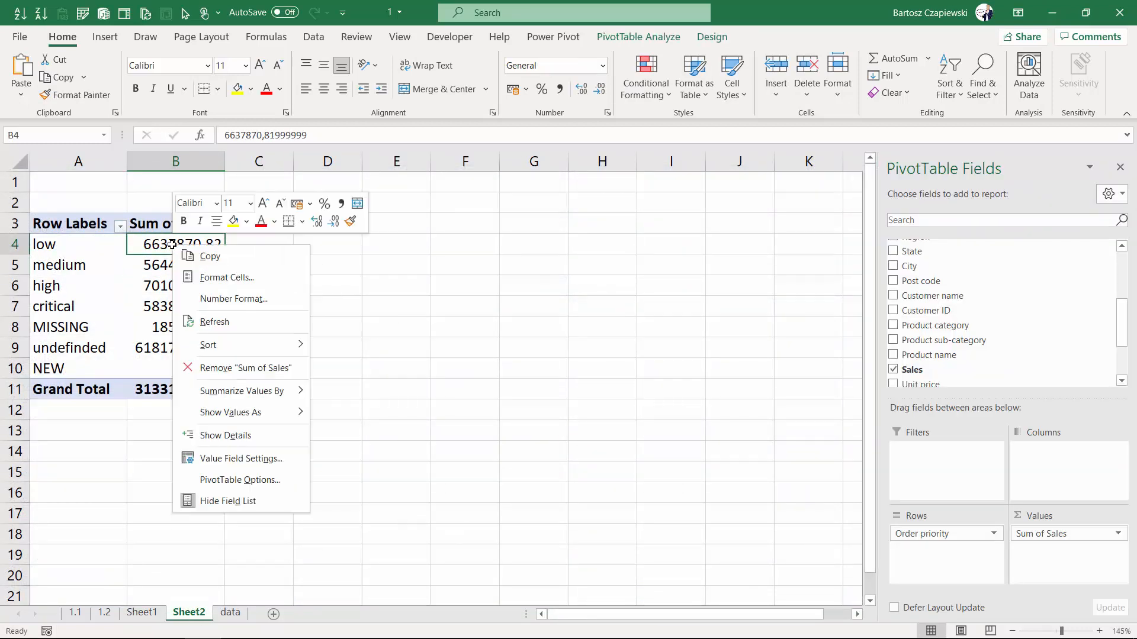
{"action": "left_click", "coordinate": [220, 321]}
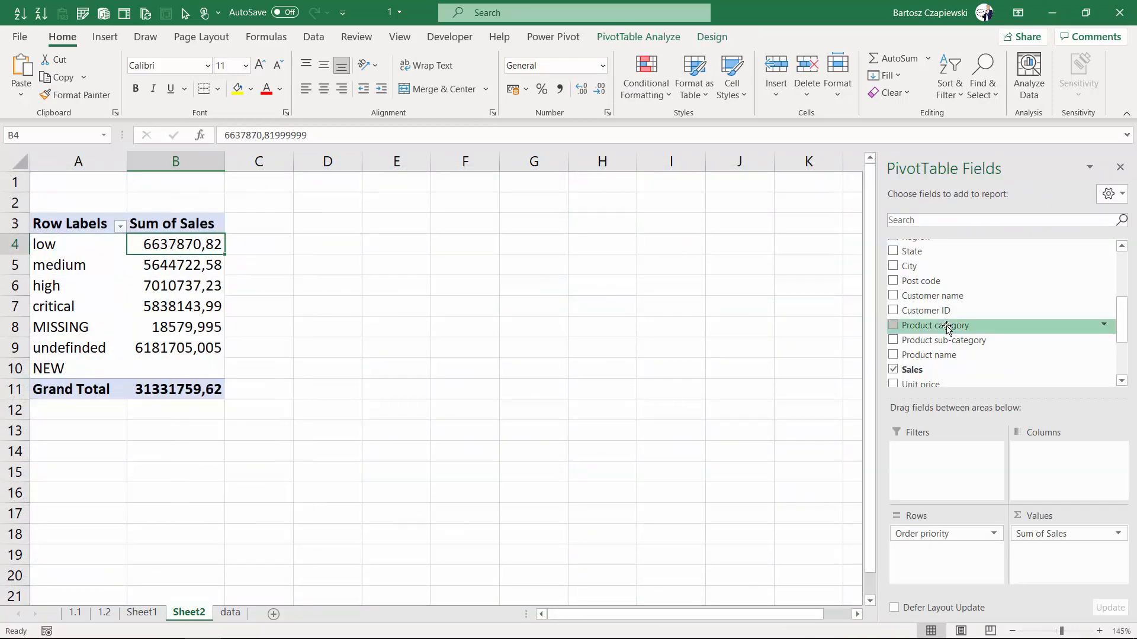
- Look through the PivotTable field list for the NEW field added from the source table
{"action": "left_click_drag", "start_coordinate": [1128, 343], "coordinate": [1127, 370]}
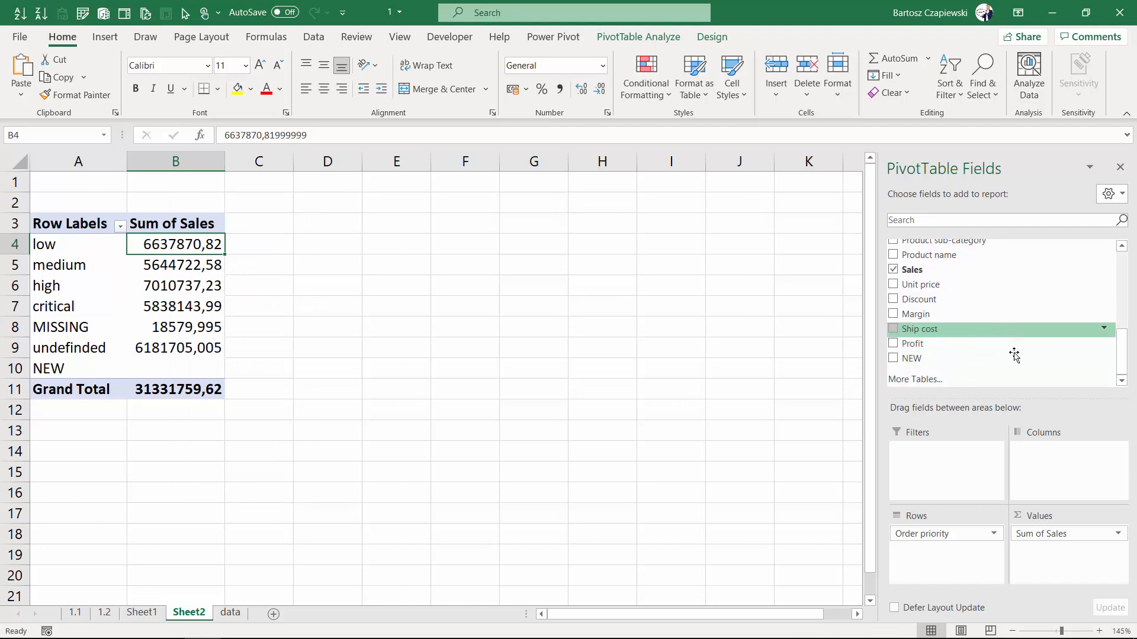
{"action": "left_click_drag", "start_coordinate": [1124, 364], "coordinate": [1123, 286]}
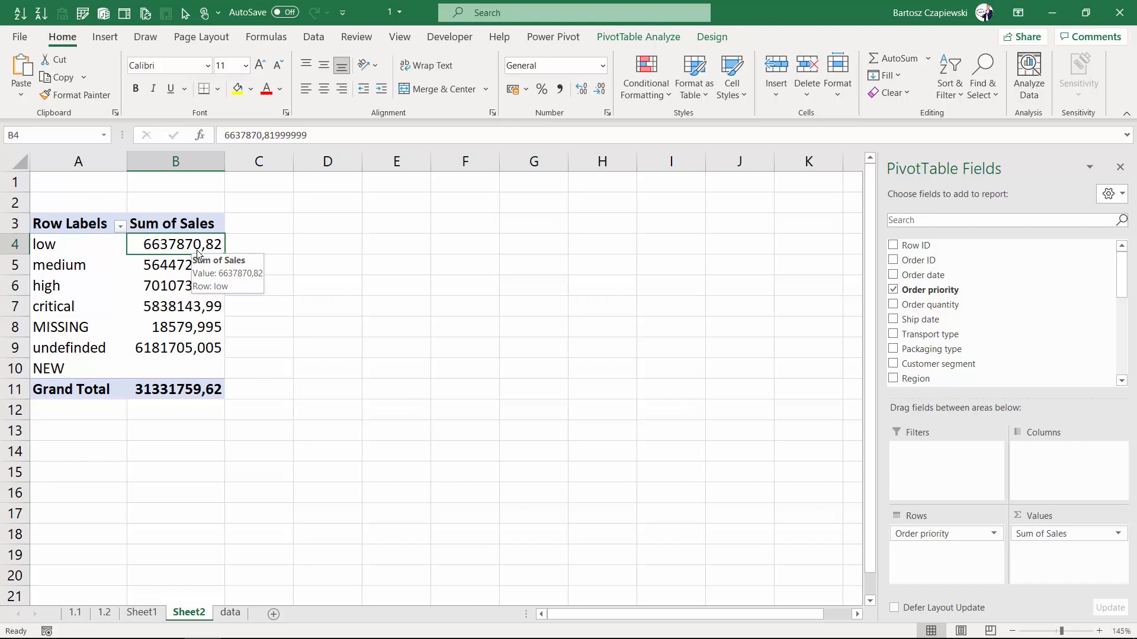
- Rename Sheet1 as "1.3 - range"
{"action": "left_click", "coordinate": [153, 615]}
{"action": "double_click", "coordinate": [152, 613]}
{"action": "type", "text": "1.3"}
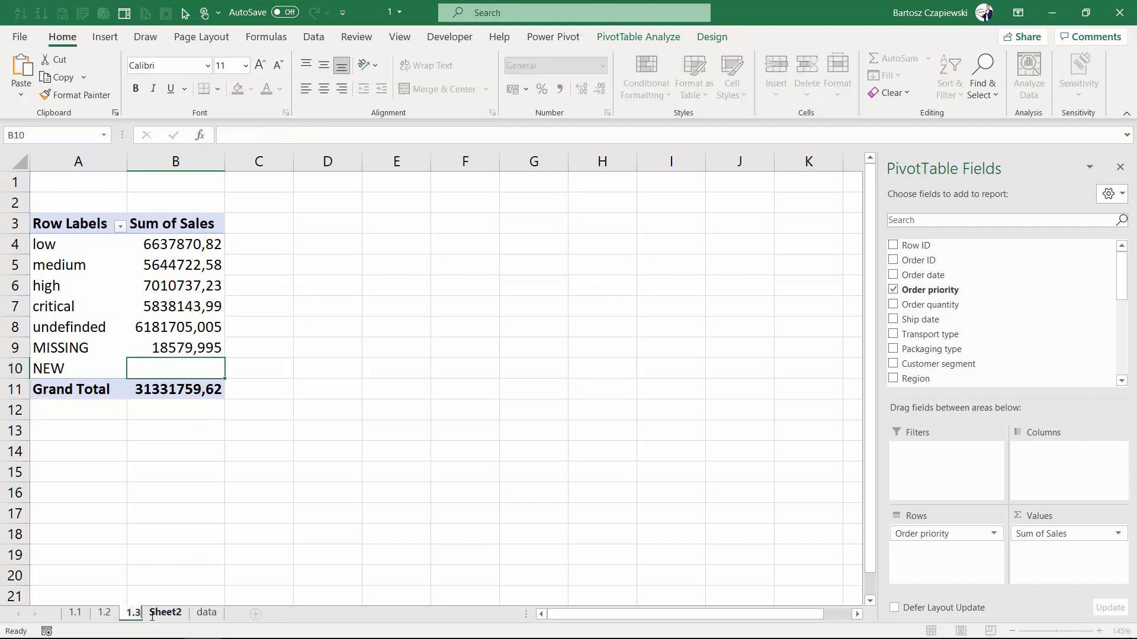
{"action": "type", "text": " - "}
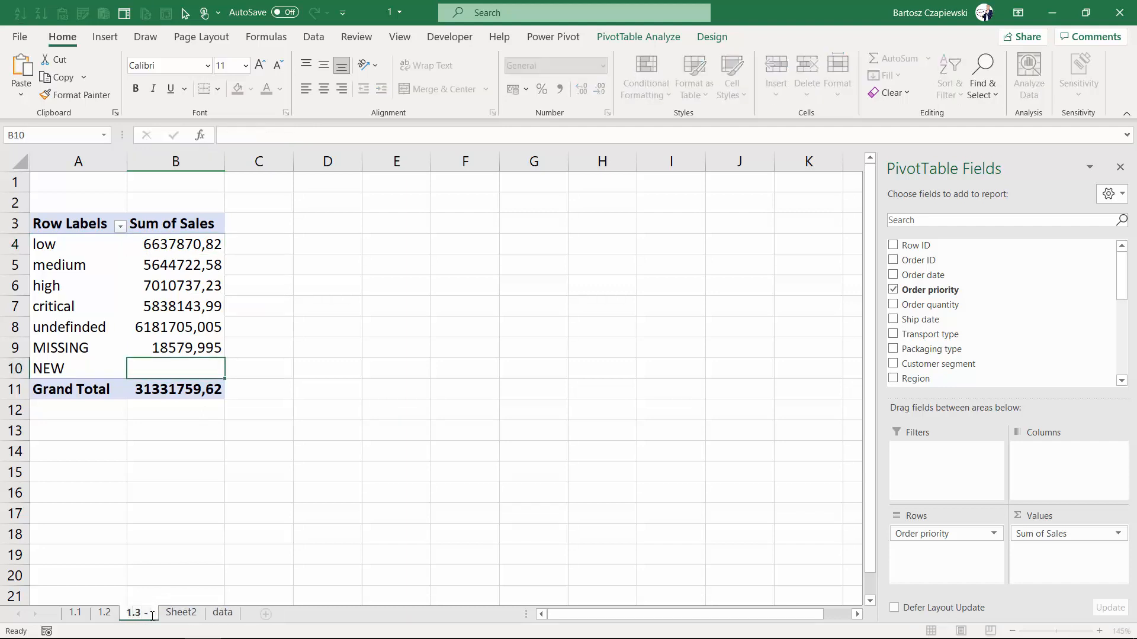
{"action": "type", "text": "range"}
{"action": "key", "text": "Return"}
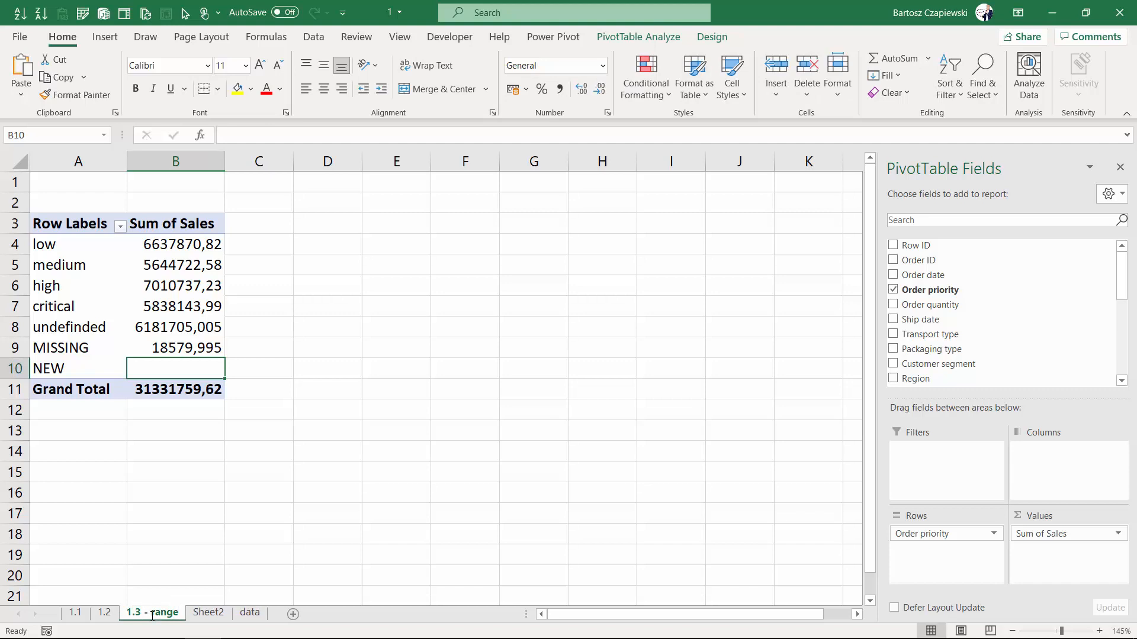
- Rename Sheet2 as "1.3 - table"
{"action": "left_click", "coordinate": [207, 613]}
{"action": "double_click", "coordinate": [207, 614]}
{"action": "type", "text": "1.3 - tab"}
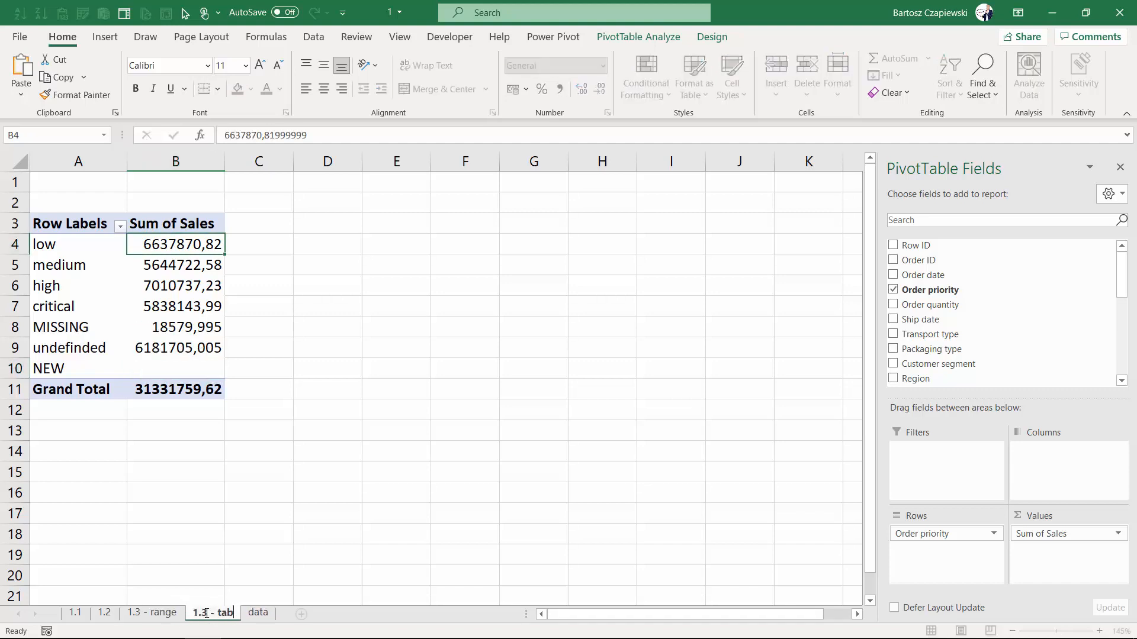
{"action": "type", "text": "le"}
{"action": "key", "text": "Return"}
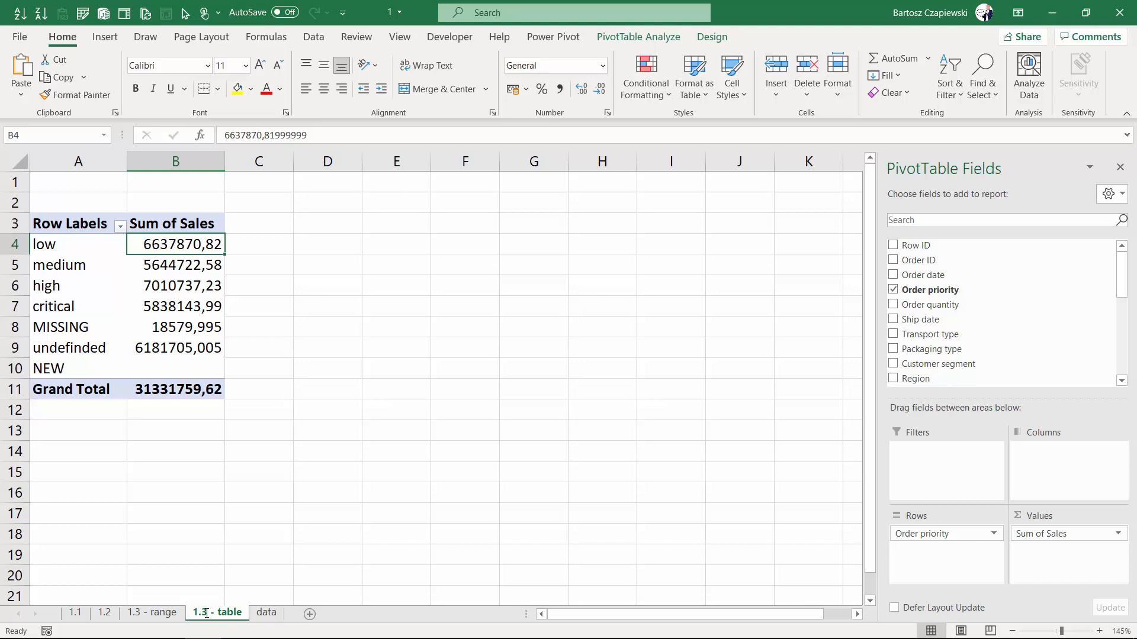
- Hide the PivotTable Fields pane and toggle the Field List until the pane is shown again
{"action": "mouse_move", "coordinate": [196, 249]}
{"action": "left_click", "coordinate": [1120, 168]}
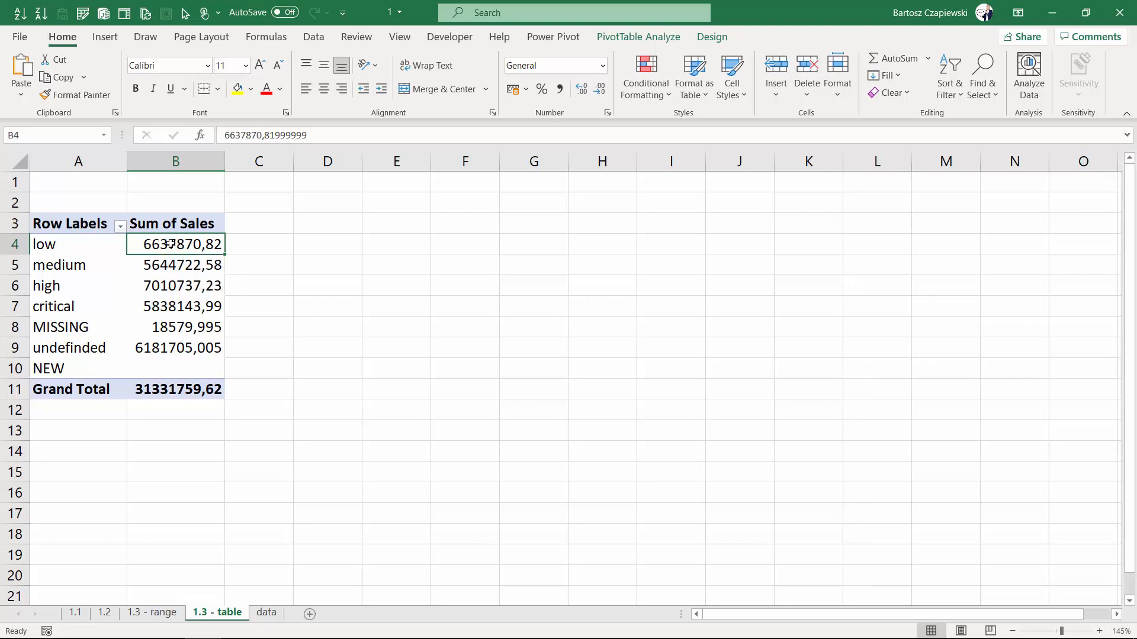
{"action": "mouse_move", "coordinate": [170, 243]}
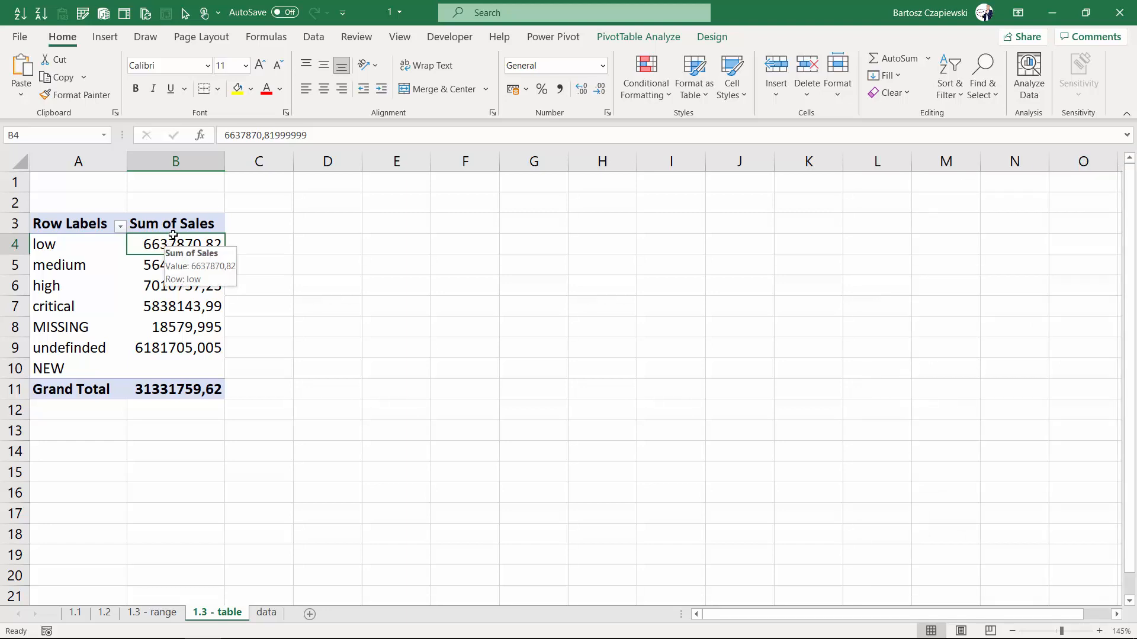
{"action": "left_click", "coordinate": [674, 39]}
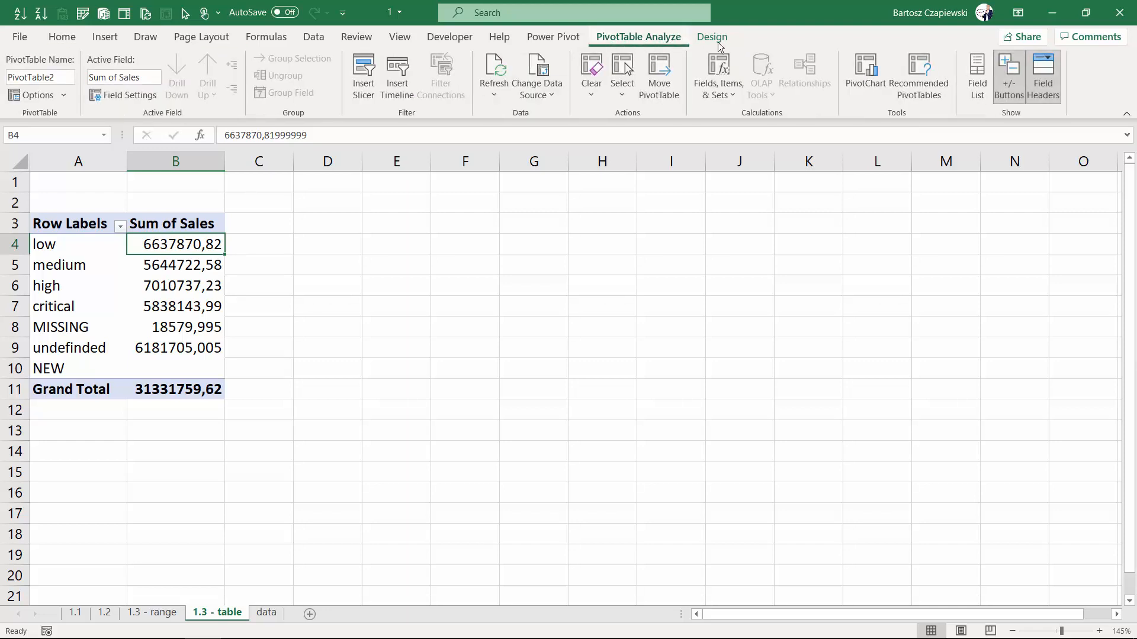
{"action": "left_click", "coordinate": [980, 78]}
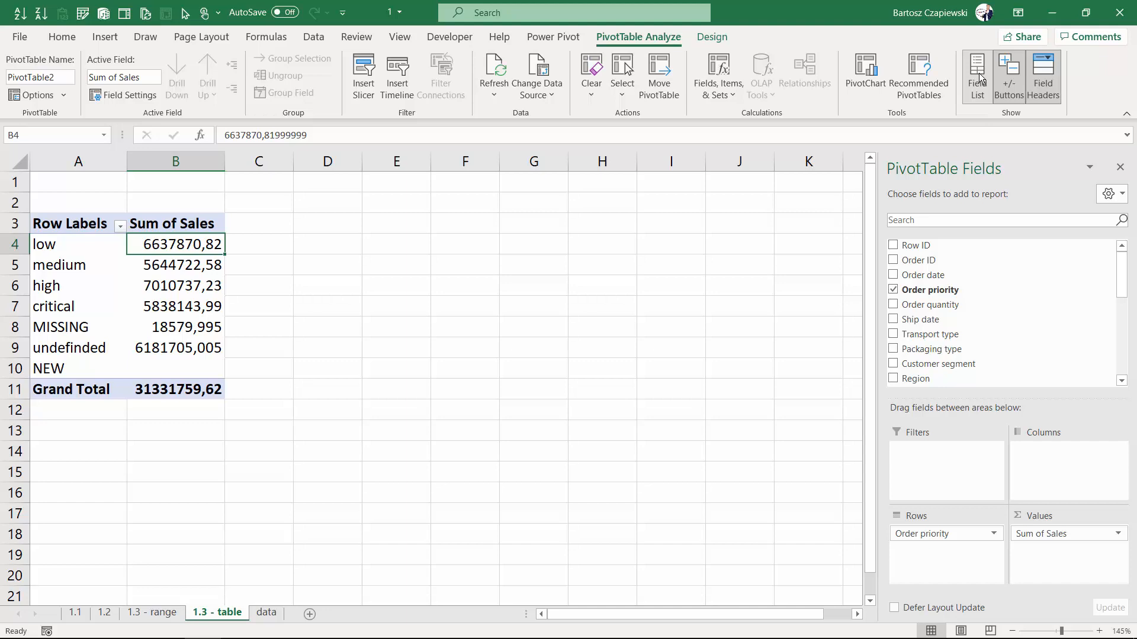
{"action": "left_click", "coordinate": [980, 78]}
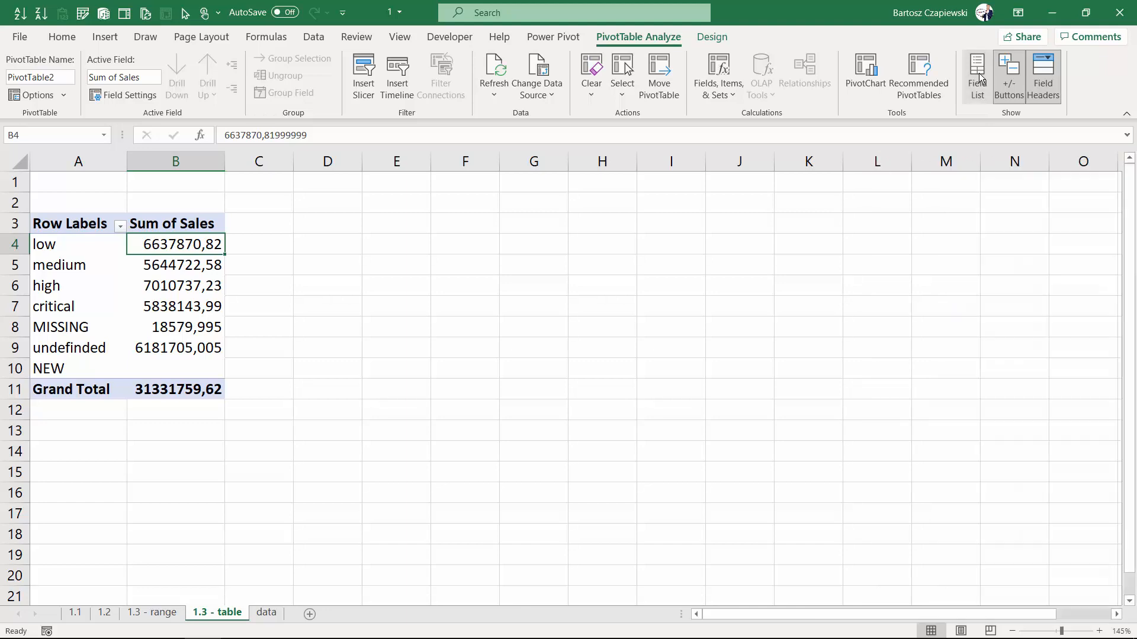
{"action": "left_click", "coordinate": [980, 79]}
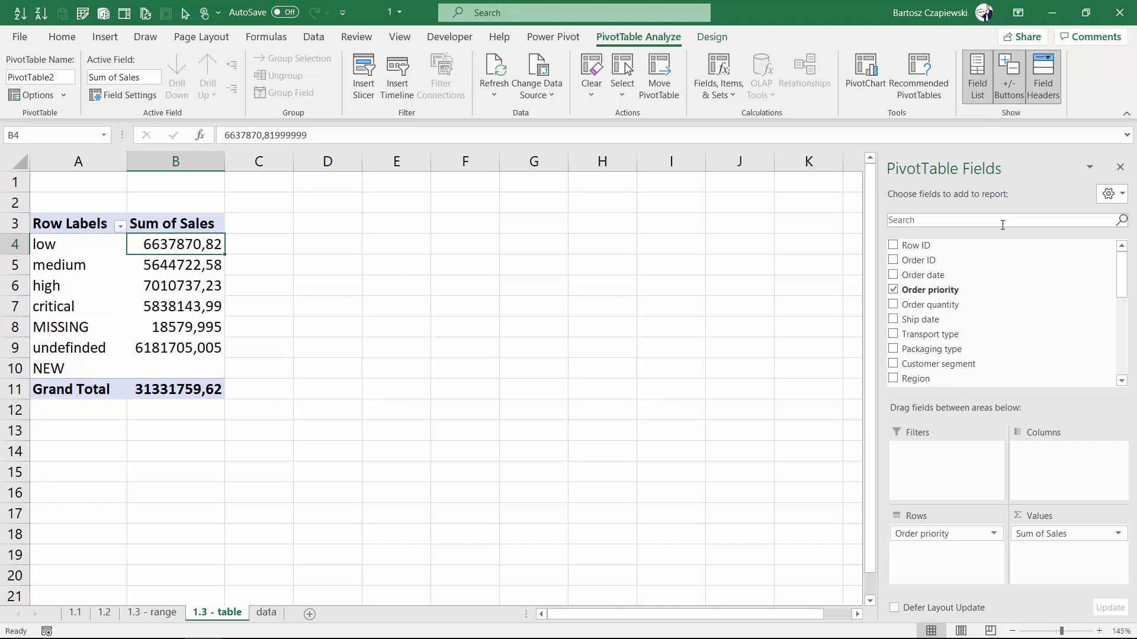
- Try the side-by-side, fields-only, 2 by 2 and 1 by 4 areas-only layouts for the PivotTable Fields pane, ending on Fields Section and Areas Section Stacked
{"action": "left_click", "coordinate": [1109, 194]}
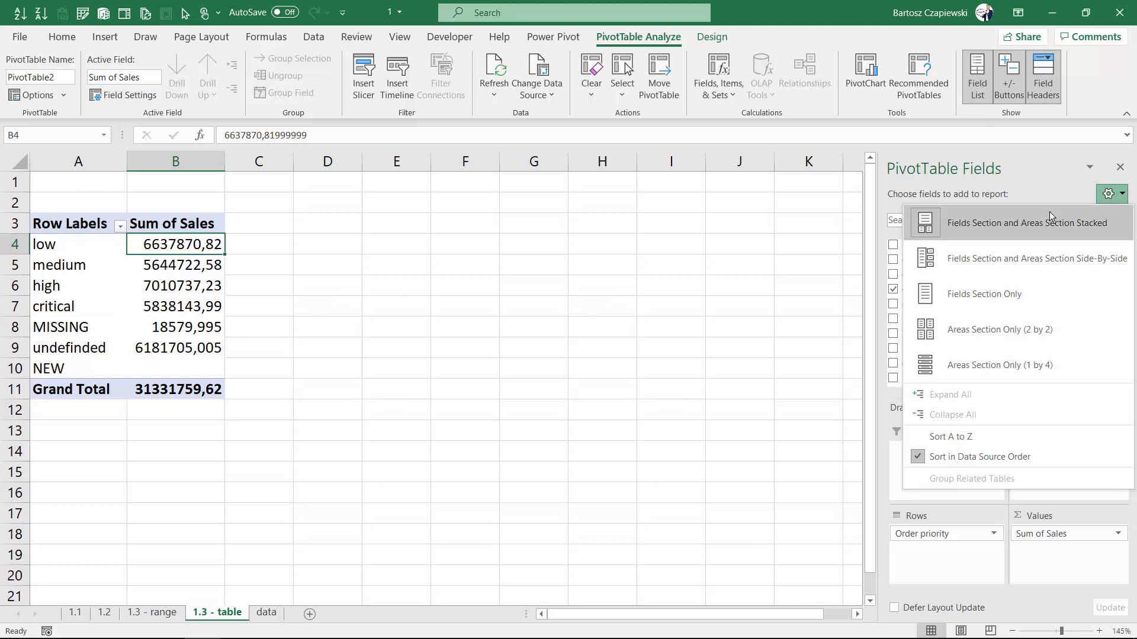
{"action": "left_click", "coordinate": [1045, 229]}
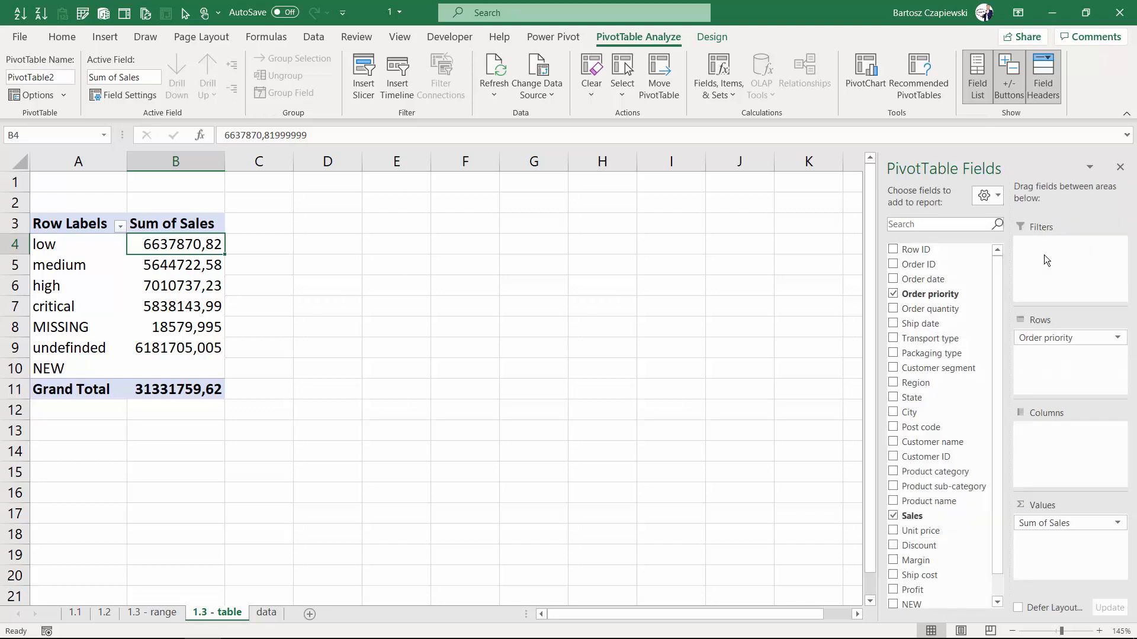
{"action": "left_click", "coordinate": [985, 195]}
{"action": "left_click", "coordinate": [980, 296]}
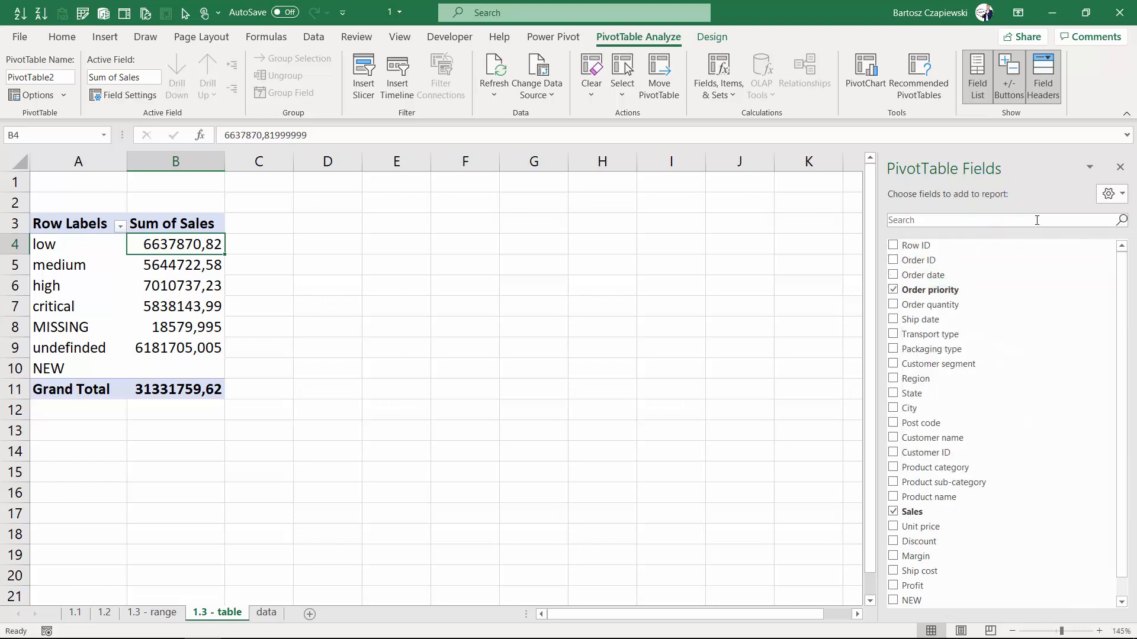
{"action": "left_click", "coordinate": [1108, 194]}
{"action": "left_click", "coordinate": [983, 330]}
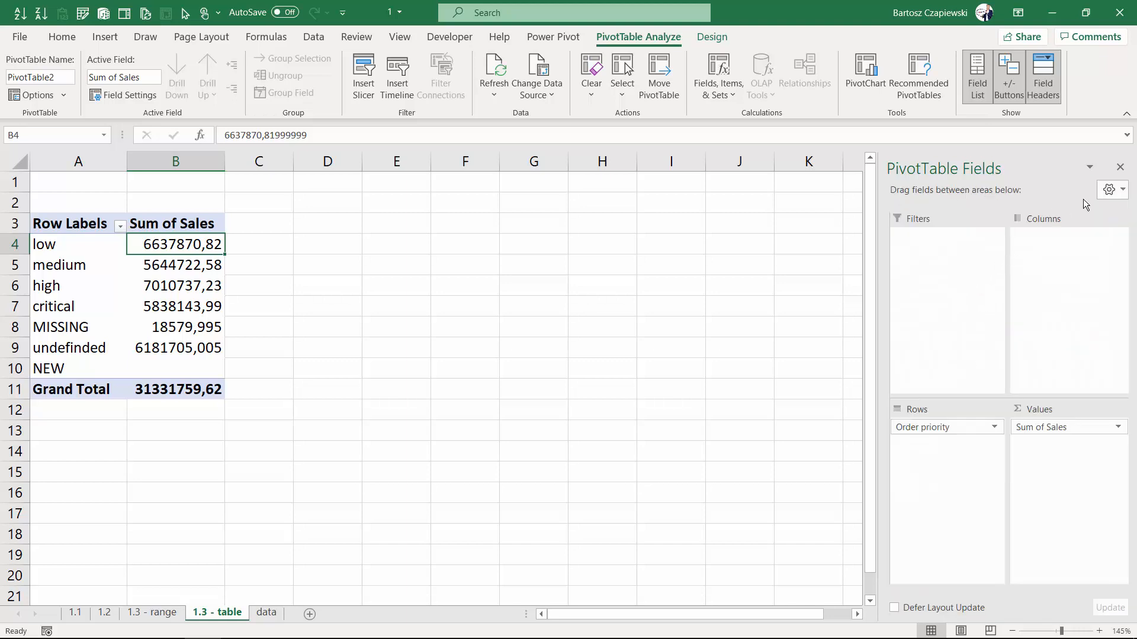
{"action": "left_click", "coordinate": [1109, 191]}
{"action": "left_click", "coordinate": [983, 360]}
{"action": "left_click", "coordinate": [1109, 191]}
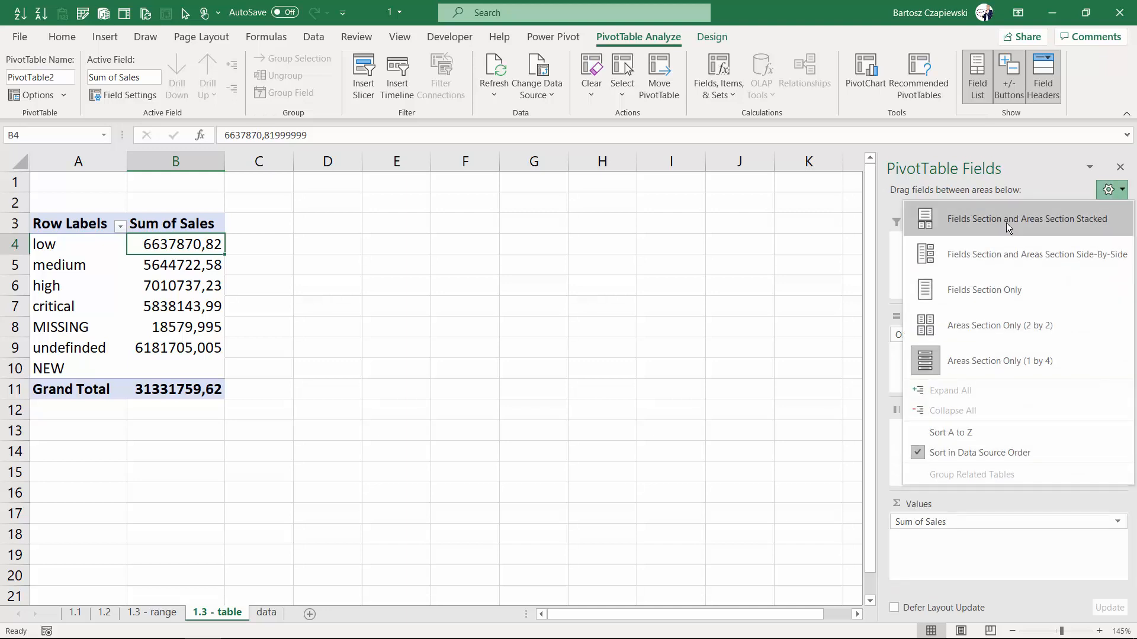
{"action": "left_click", "coordinate": [962, 221]}
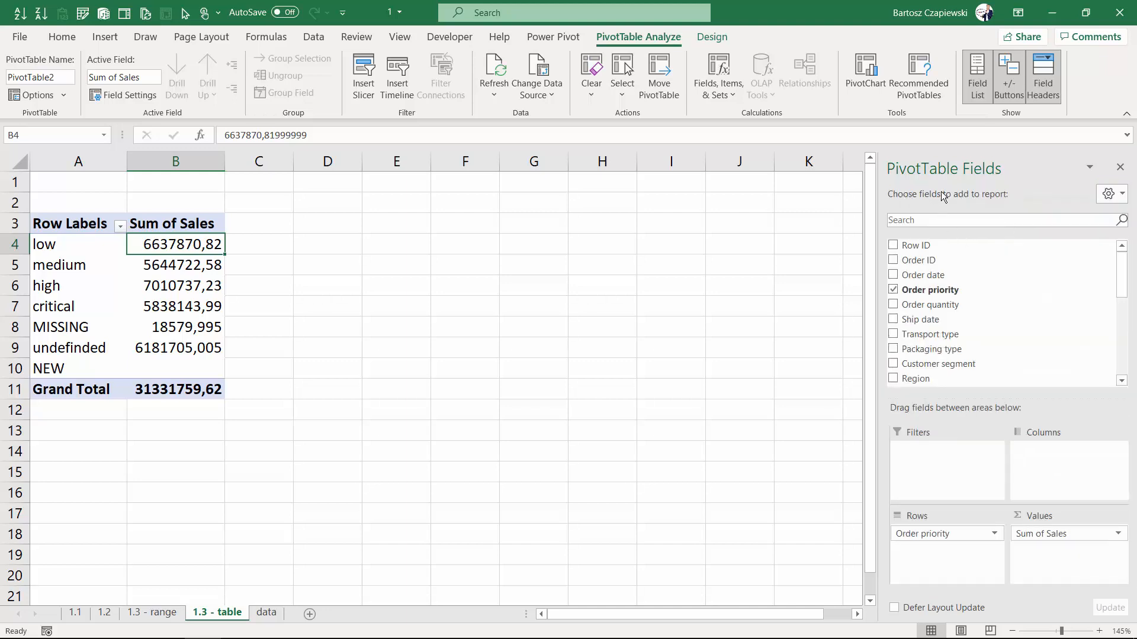
- Undock and resize the PivotTable Fields pane as a floating window, and dock it back beside the sheet
{"action": "left_click_drag", "start_coordinate": [974, 161], "coordinate": [868, 58]}
{"action": "left_click_drag", "start_coordinate": [958, 236], "coordinate": [1097, 617]}
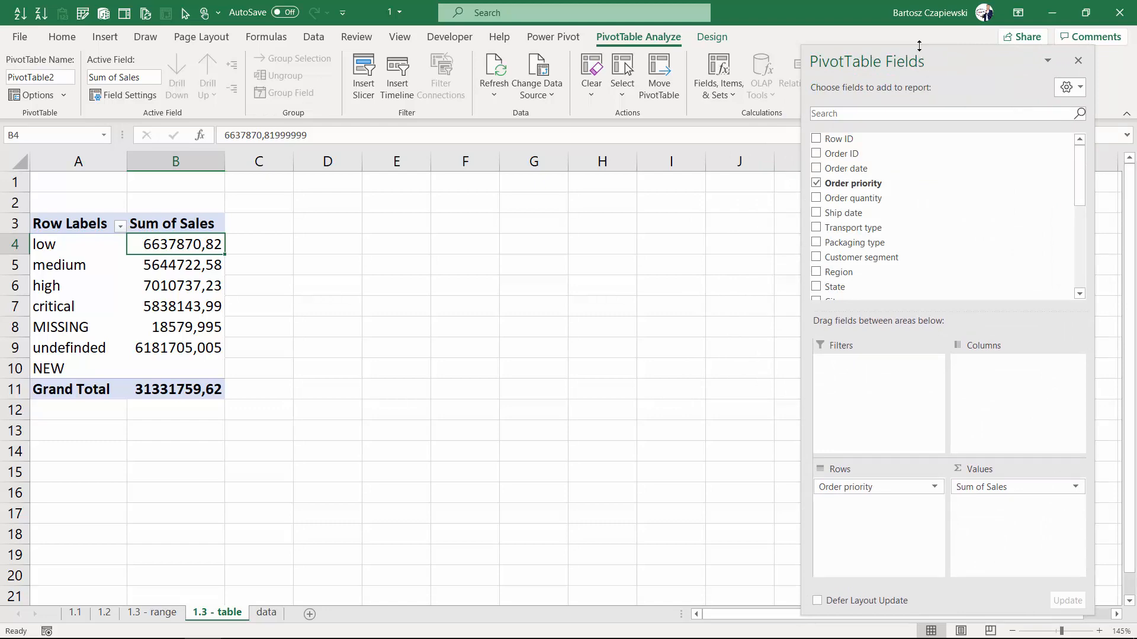
{"action": "left_click_drag", "start_coordinate": [921, 46], "coordinate": [1134, 204]}
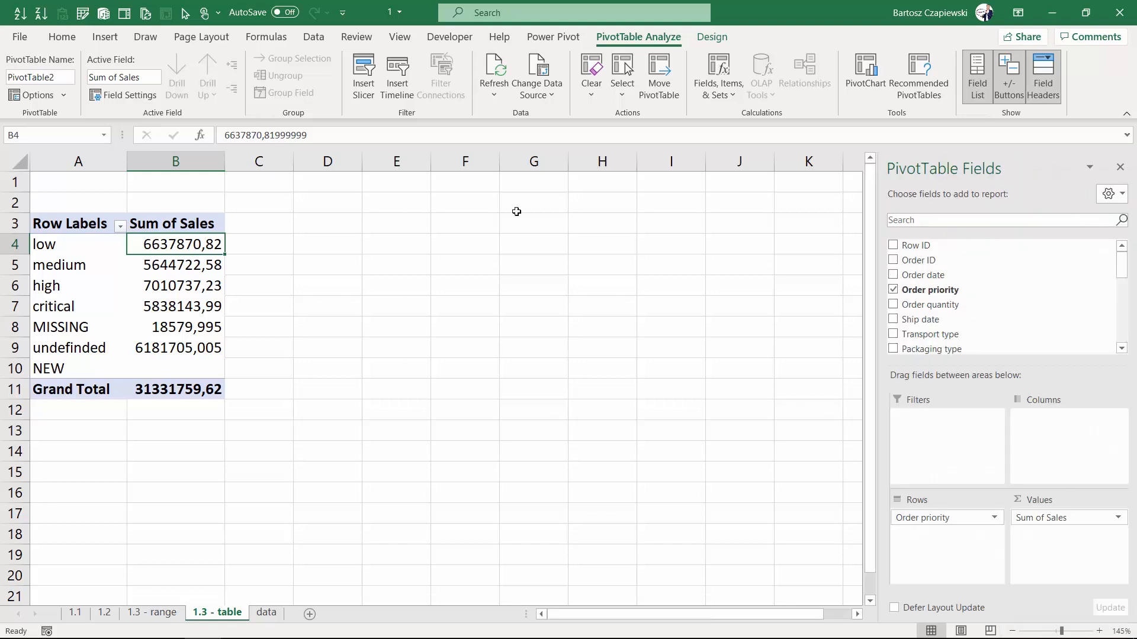
{"action": "mouse_move", "coordinate": [191, 247]}
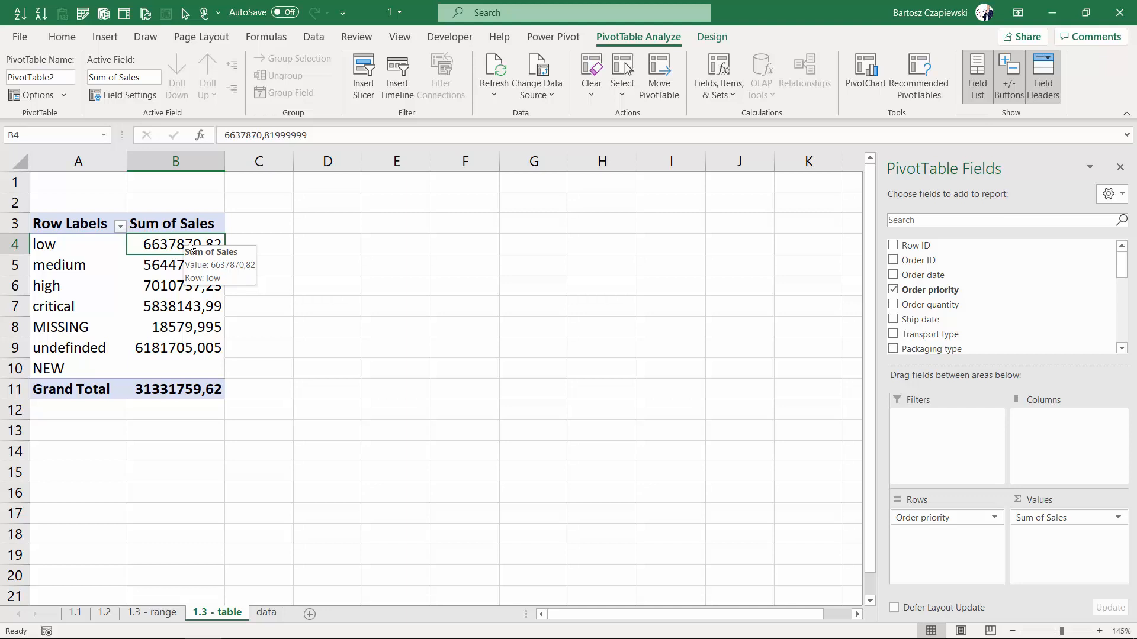
{"action": "left_click", "coordinate": [311, 37]}
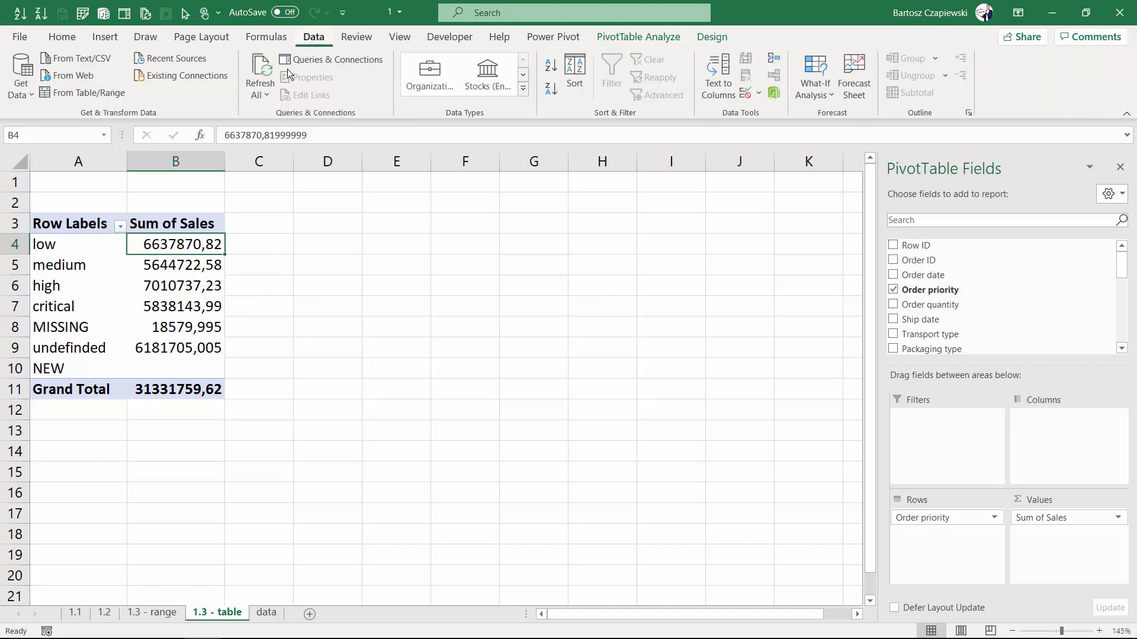
{"action": "mouse_move", "coordinate": [161, 271]}
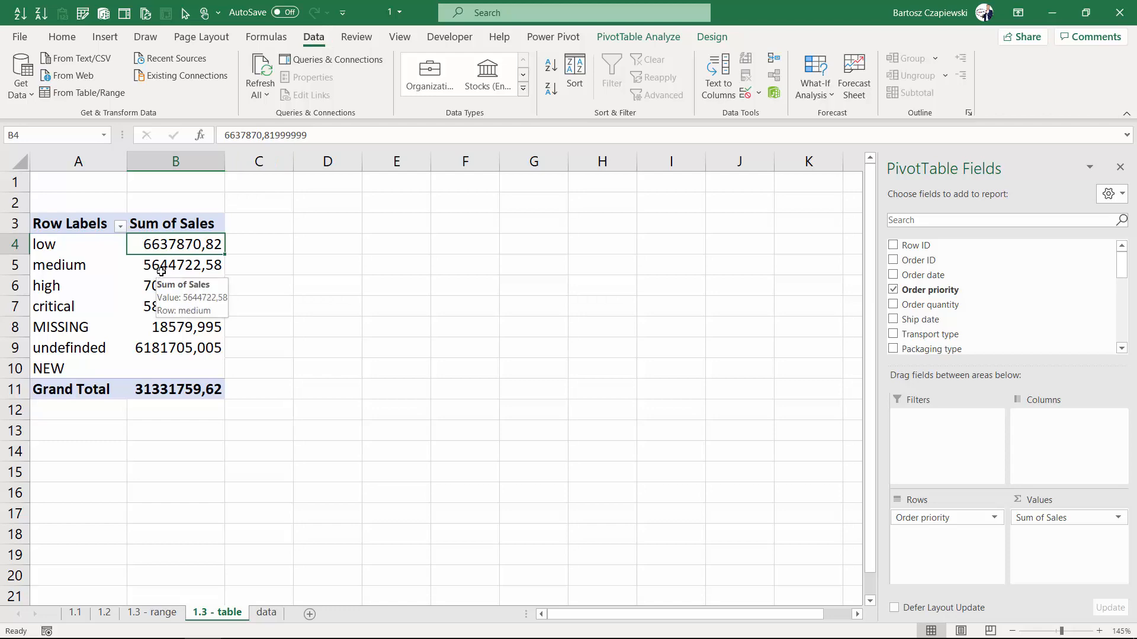
- Start inserting a new PivotTable based on the table in the data sheet
{"action": "left_click", "coordinate": [267, 613]}
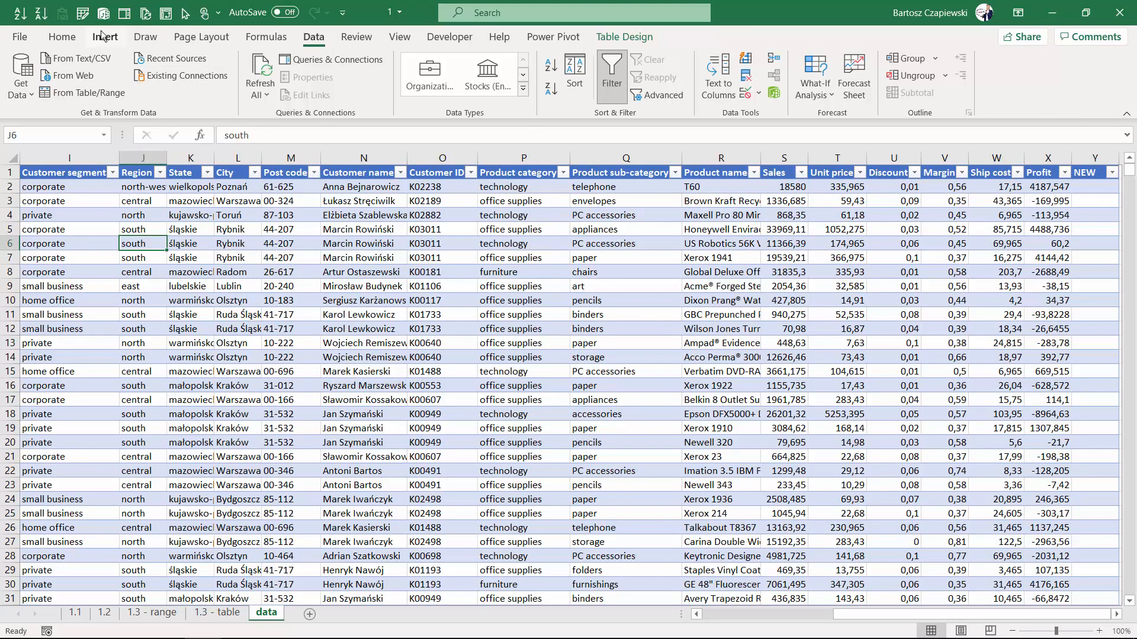
{"action": "left_click", "coordinate": [104, 37]}
{"action": "left_click", "coordinate": [27, 66]}
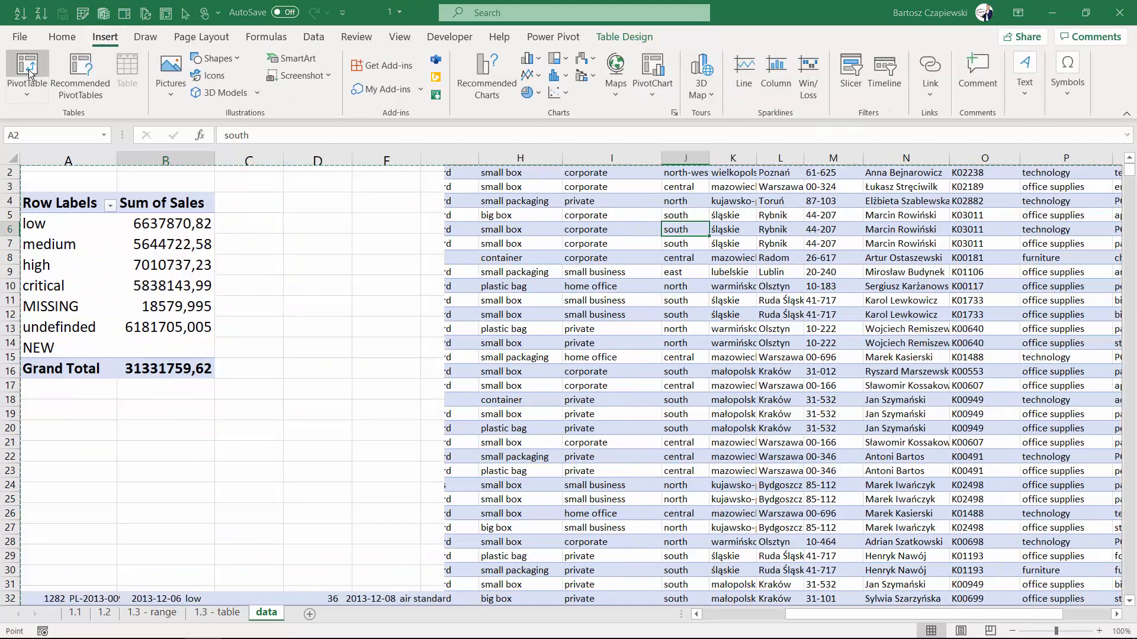